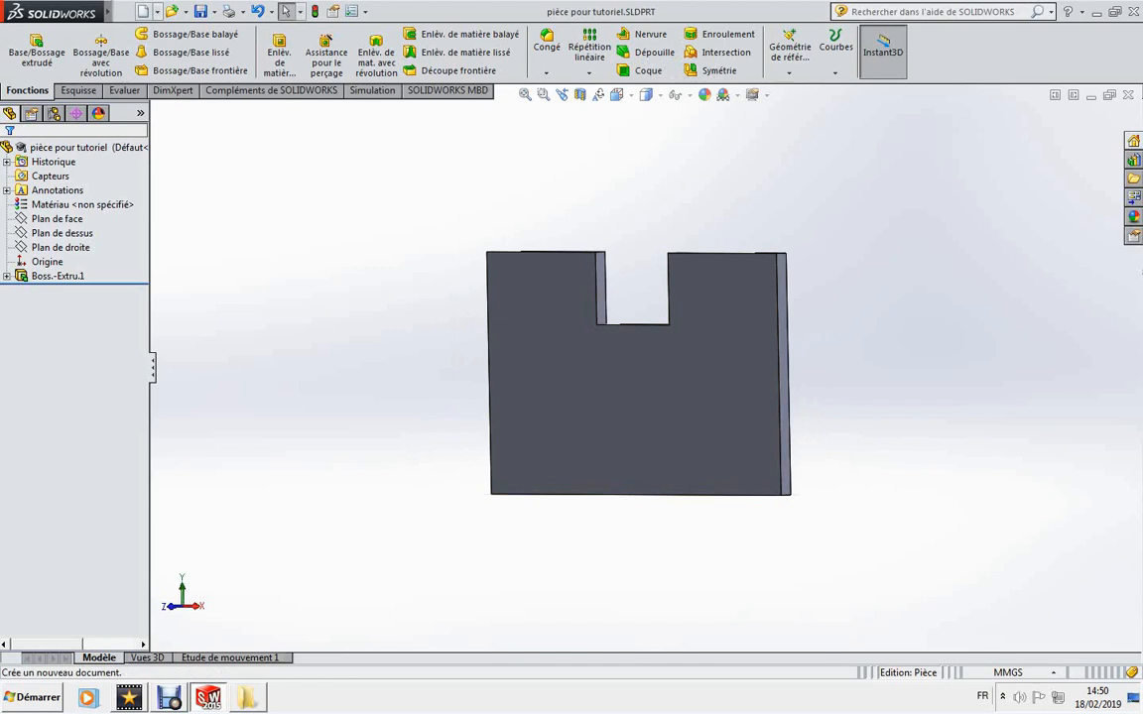
# Create a drawing from the current part using the "Collège a4 paysage" sheet format with the sheet background displayed.
pyautogui.click(156, 11)
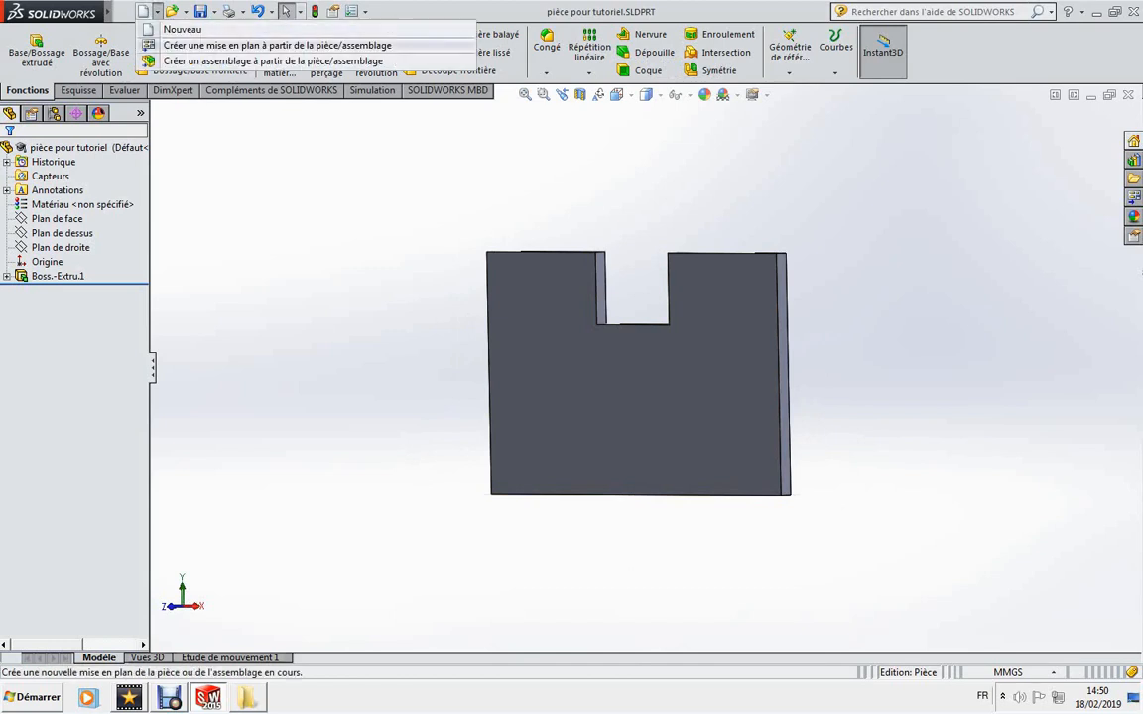
pyautogui.click(228, 44)
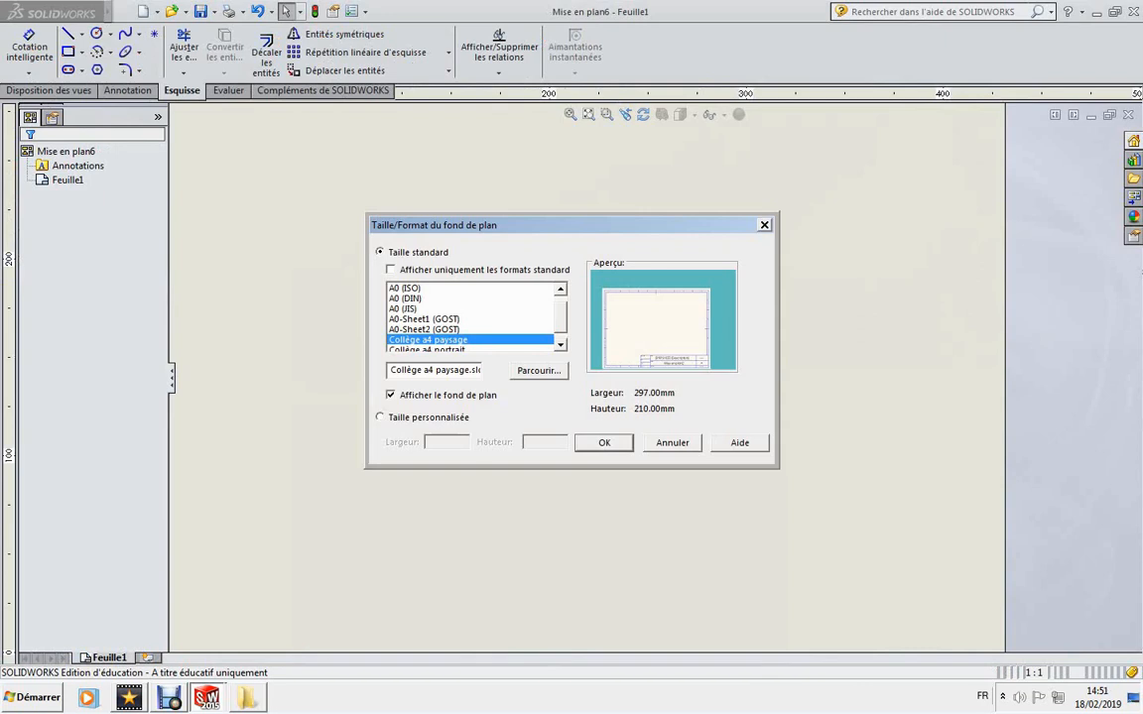
pyautogui.click(390, 270)
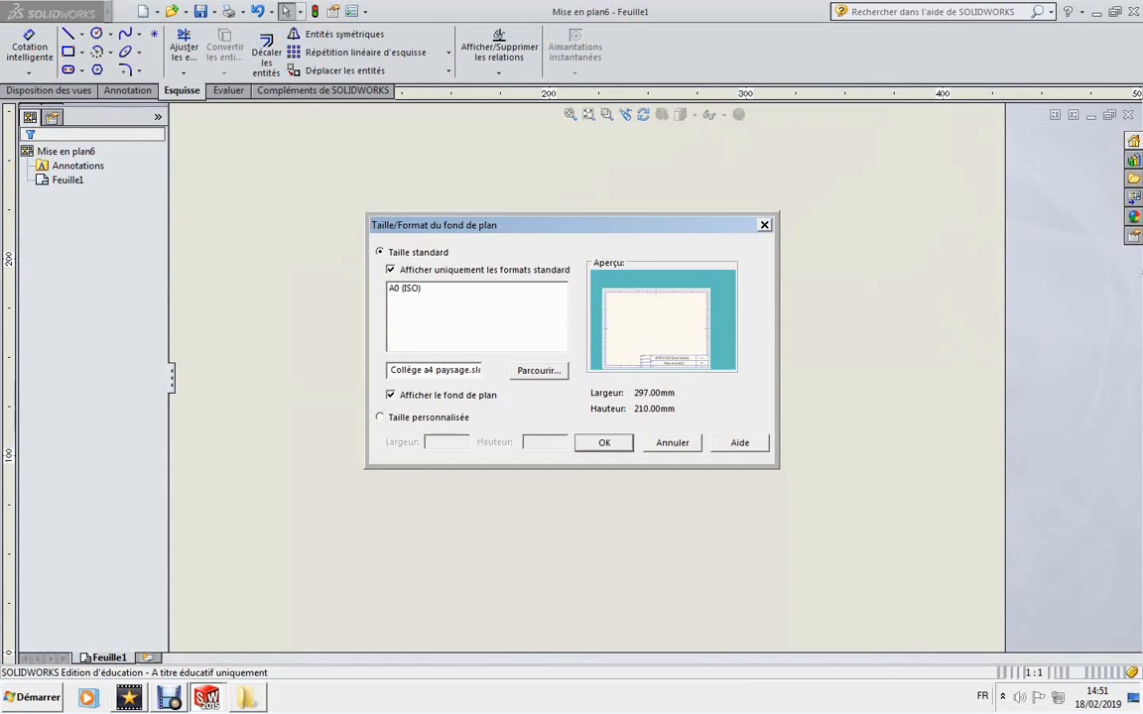
pyautogui.click(391, 270)
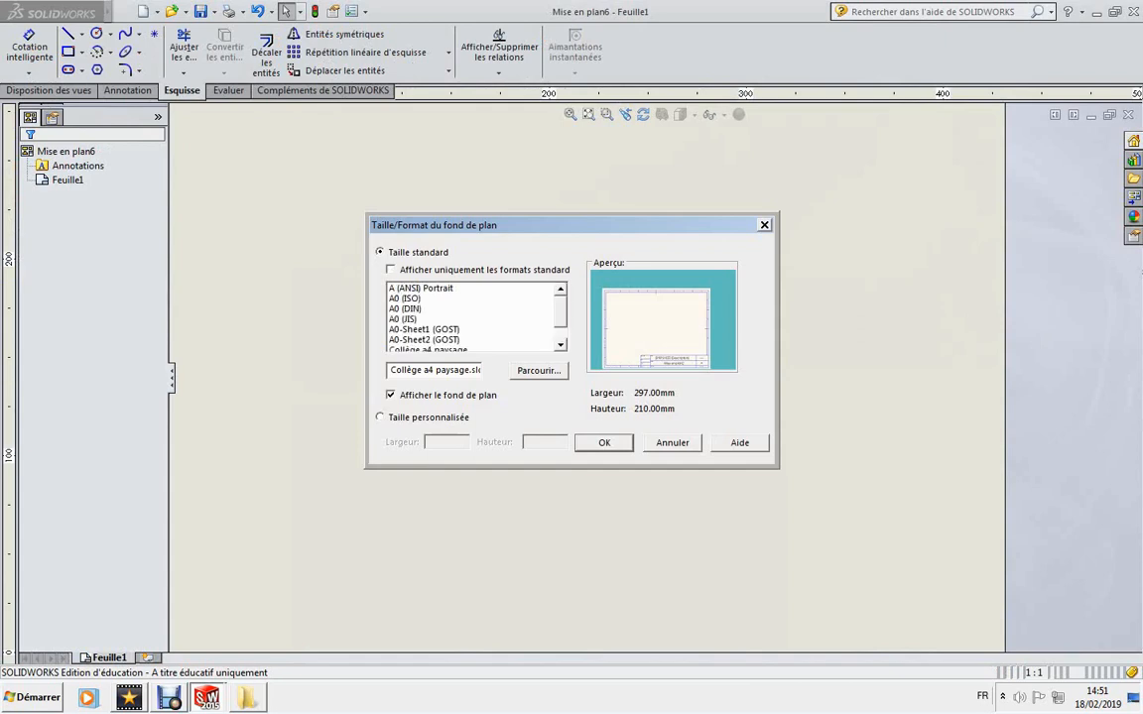
pyautogui.scroll(-1, 474, 315)
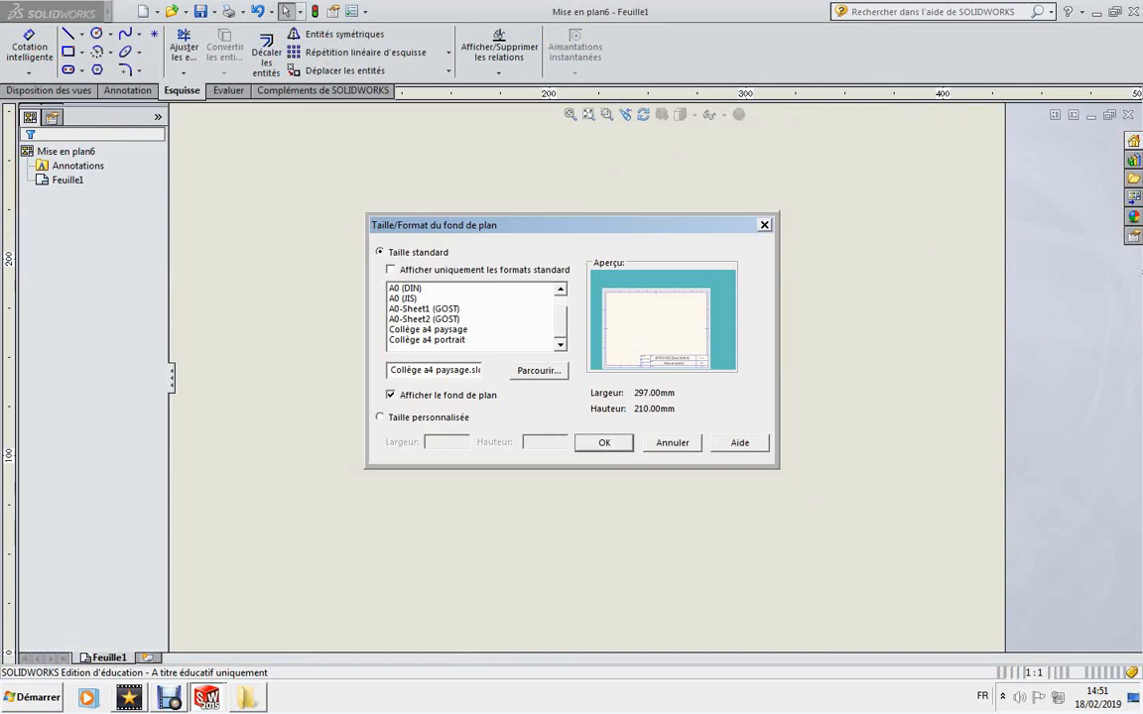
pyautogui.click(428, 329)
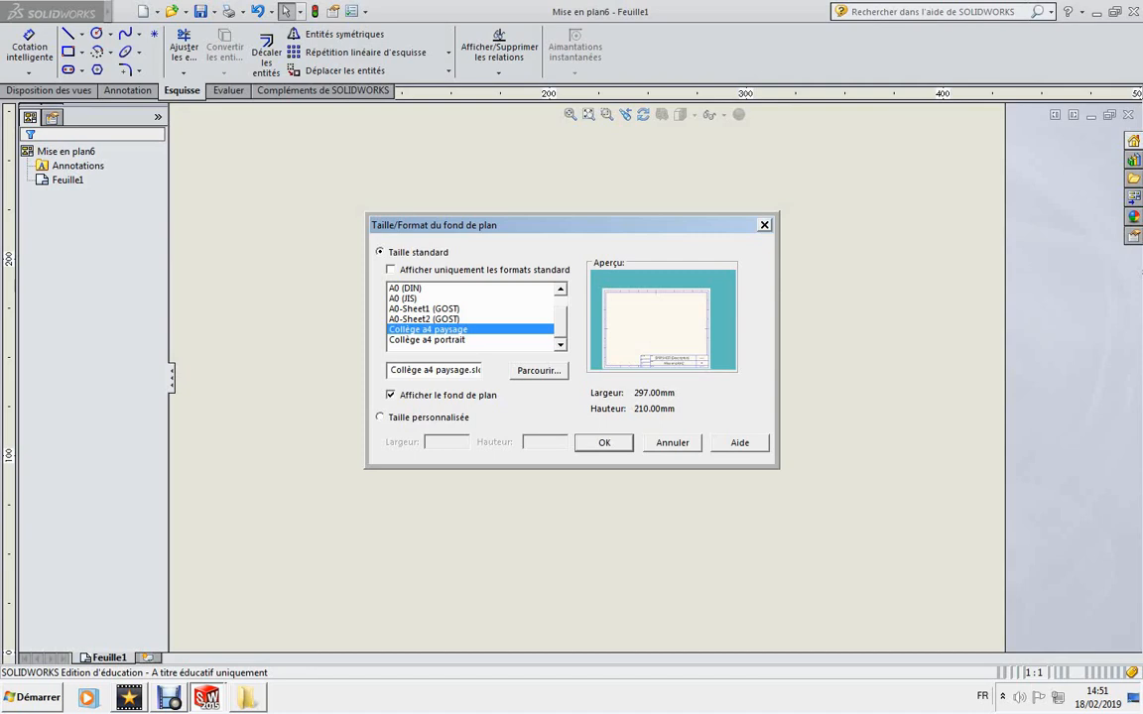
pyautogui.click(604, 442)
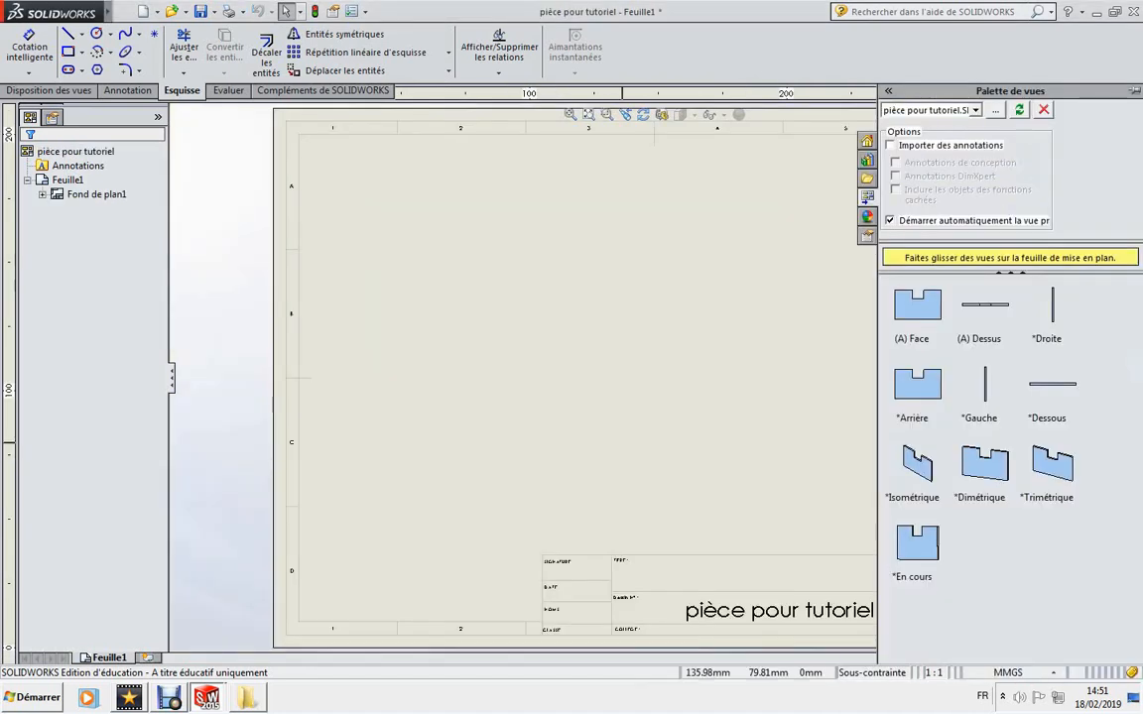
# Place the part's front view on the sheet, with projected views above and to its right and an isometric view at its lower left.
pyautogui.scroll(5, 761, 381)
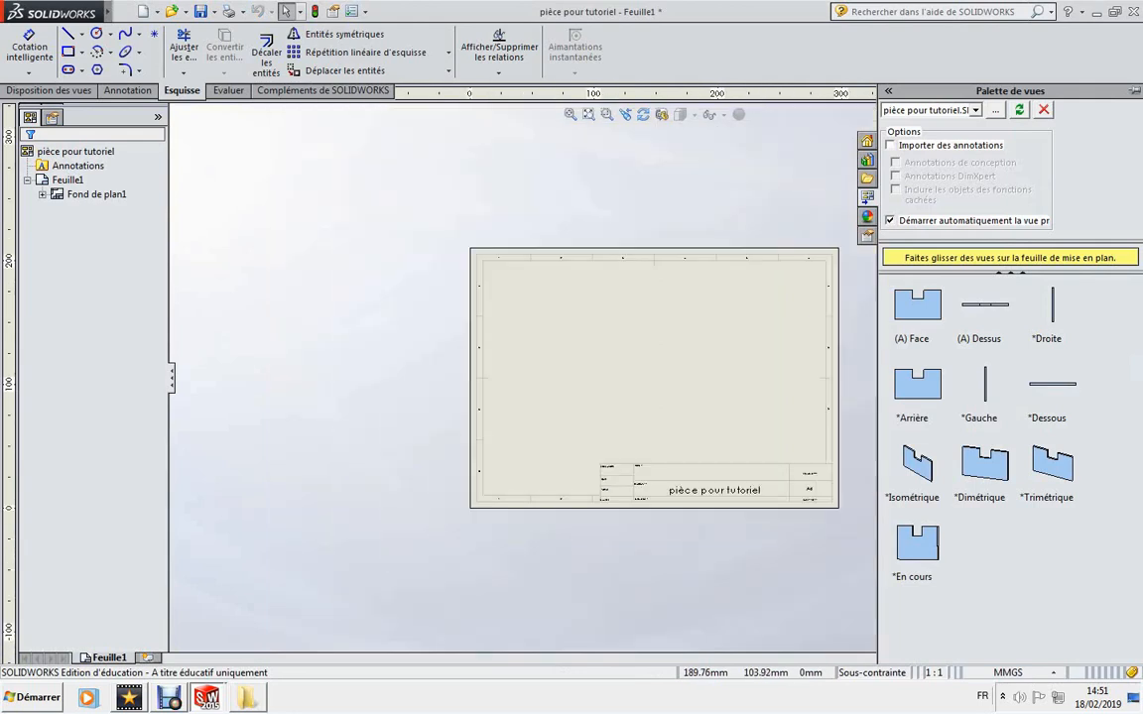
pyautogui.scroll(-3, 755, 376)
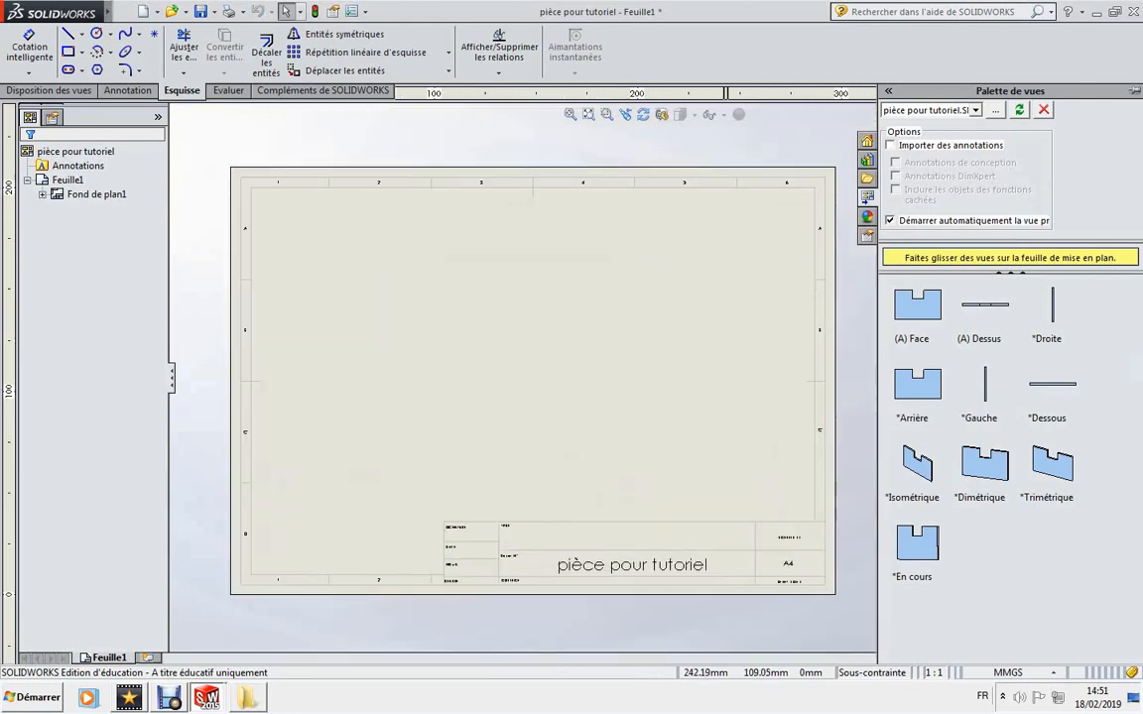
pyautogui.moveTo(918, 305); pyautogui.dragTo(568, 343)
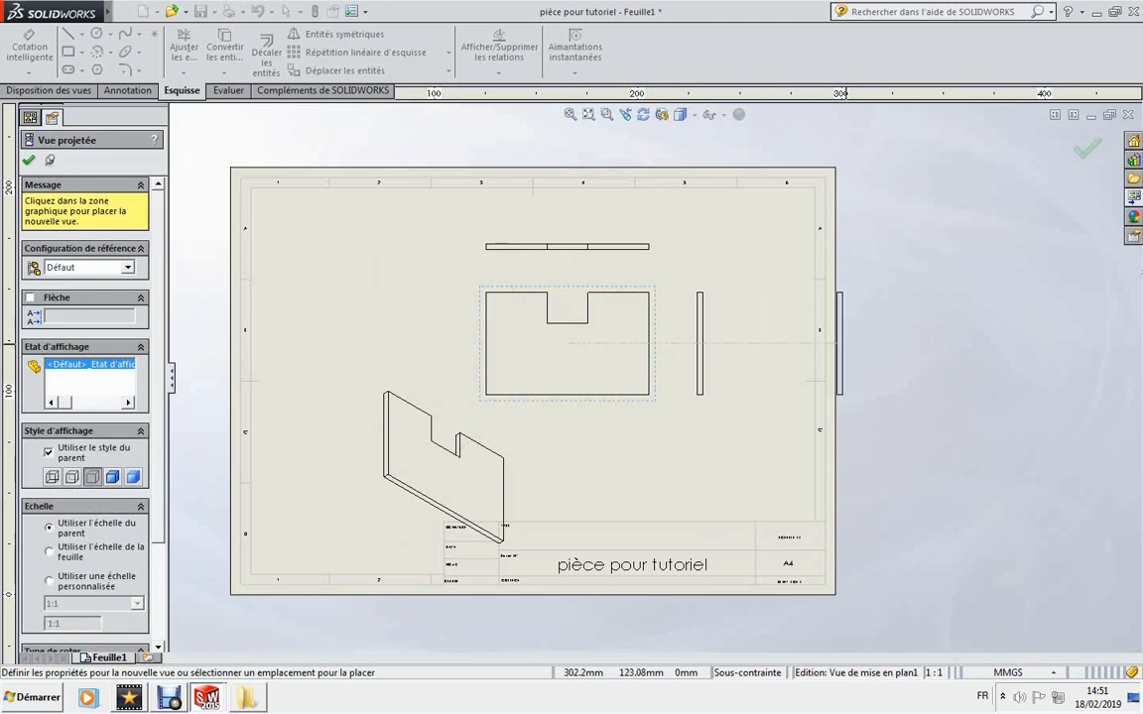
pyautogui.press('Escape')
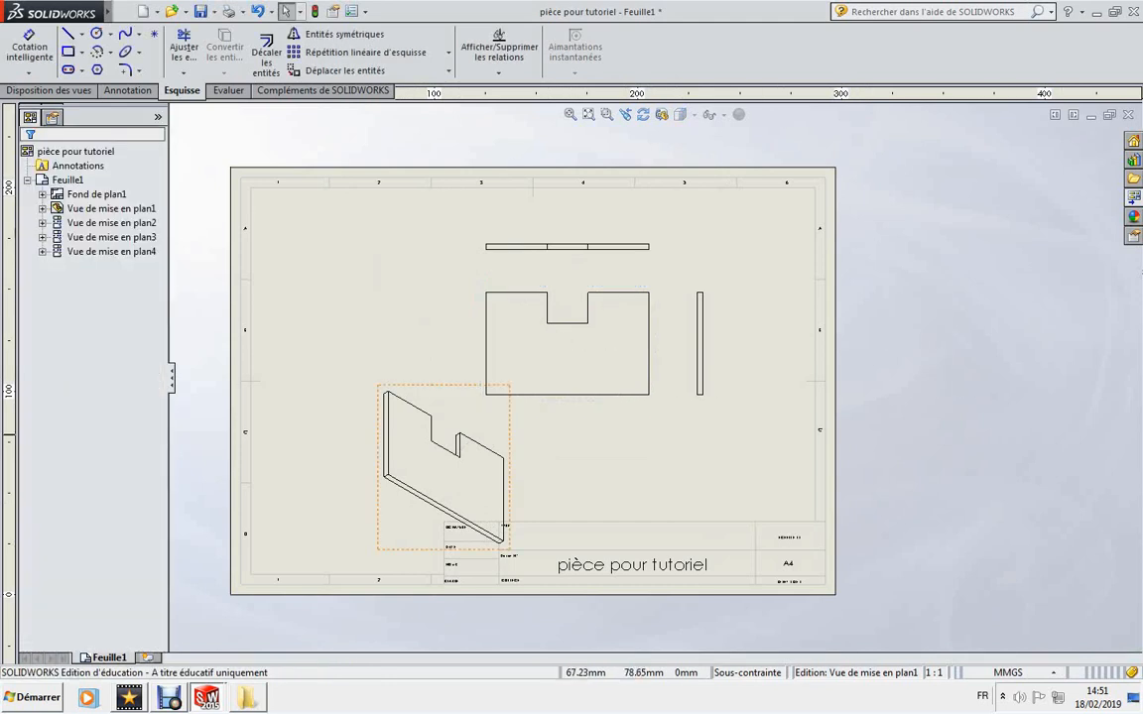
# Rearrange the views: isometric up and left clear of the title block, front view lower, side view farther right.
pyautogui.moveTo(416, 385)
pyautogui.mouseDown()
pyautogui.moveTo(287, 355)
pyautogui.moveTo(329, 342)
pyautogui.mouseUp()
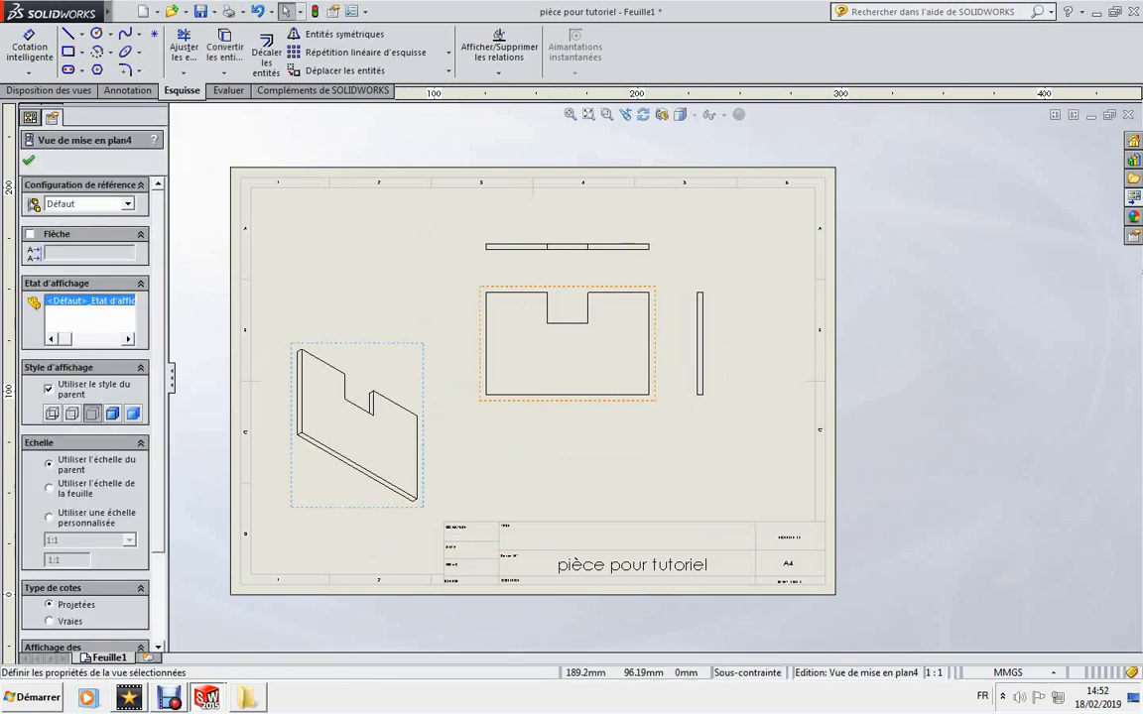
pyautogui.moveTo(614, 399); pyautogui.dragTo(615, 439)
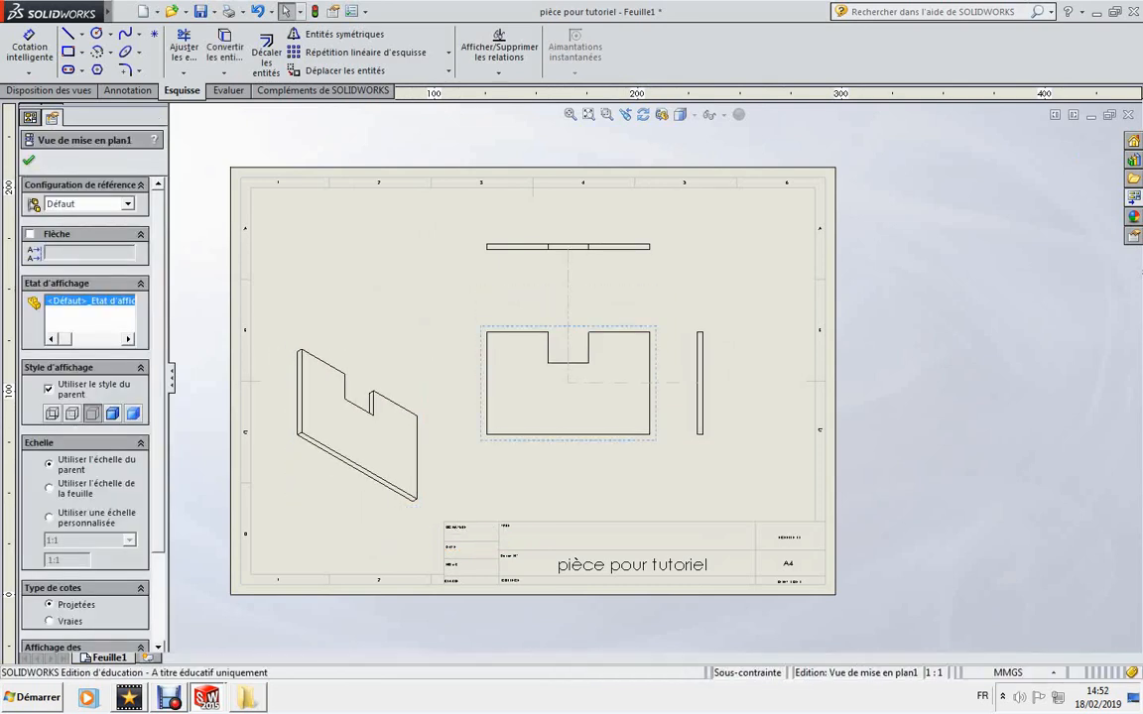
pyautogui.moveTo(700, 385); pyautogui.dragTo(730, 385)
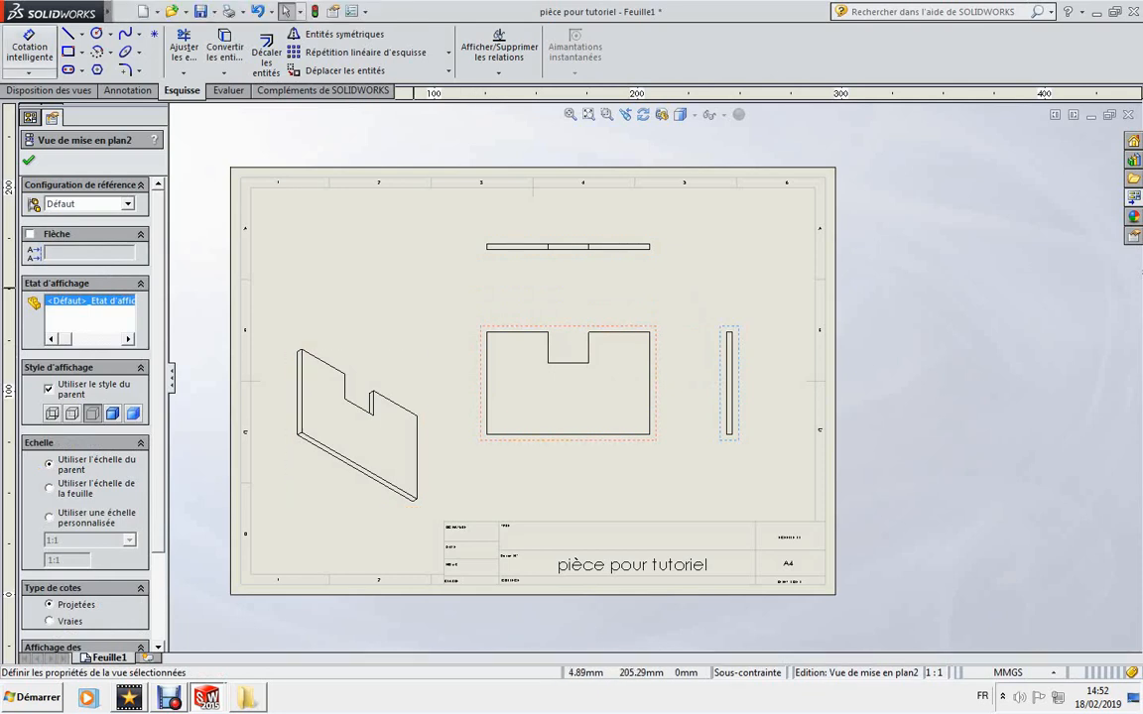
# Dimension the front view's overall height beside its right edge and its overall width below the bottom edge.
pyautogui.click(30, 46)
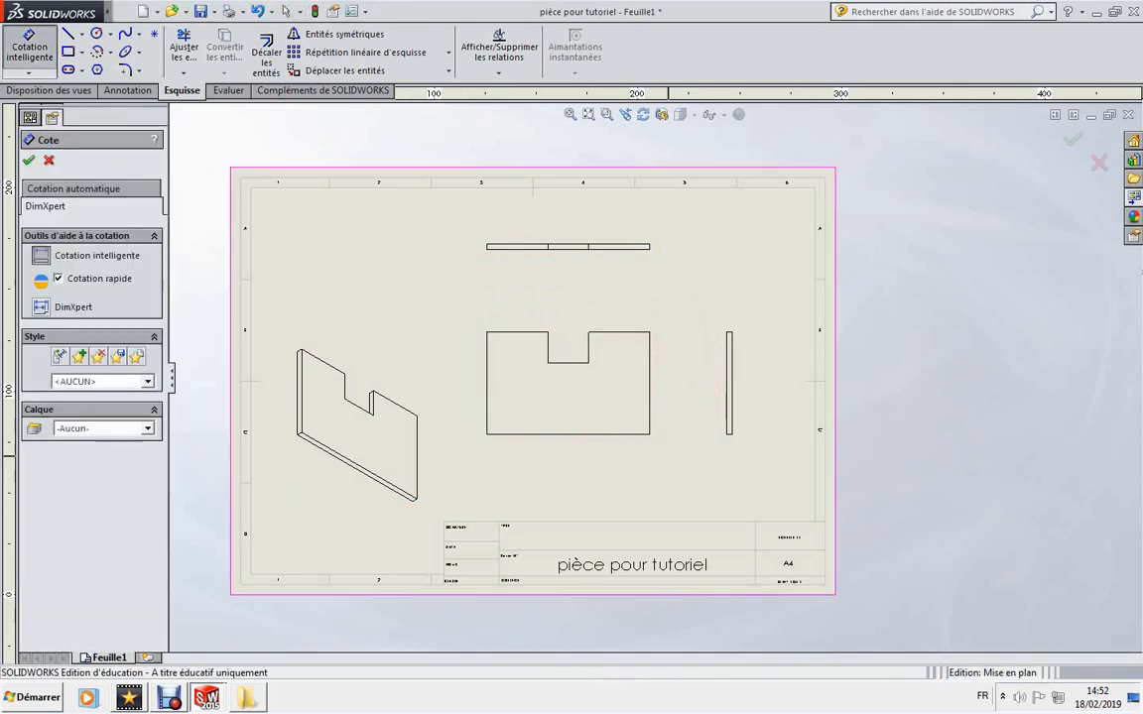
pyautogui.scroll(-3, 609, 424)
pyautogui.scroll(-1, 606, 400)
pyautogui.click(714, 334)
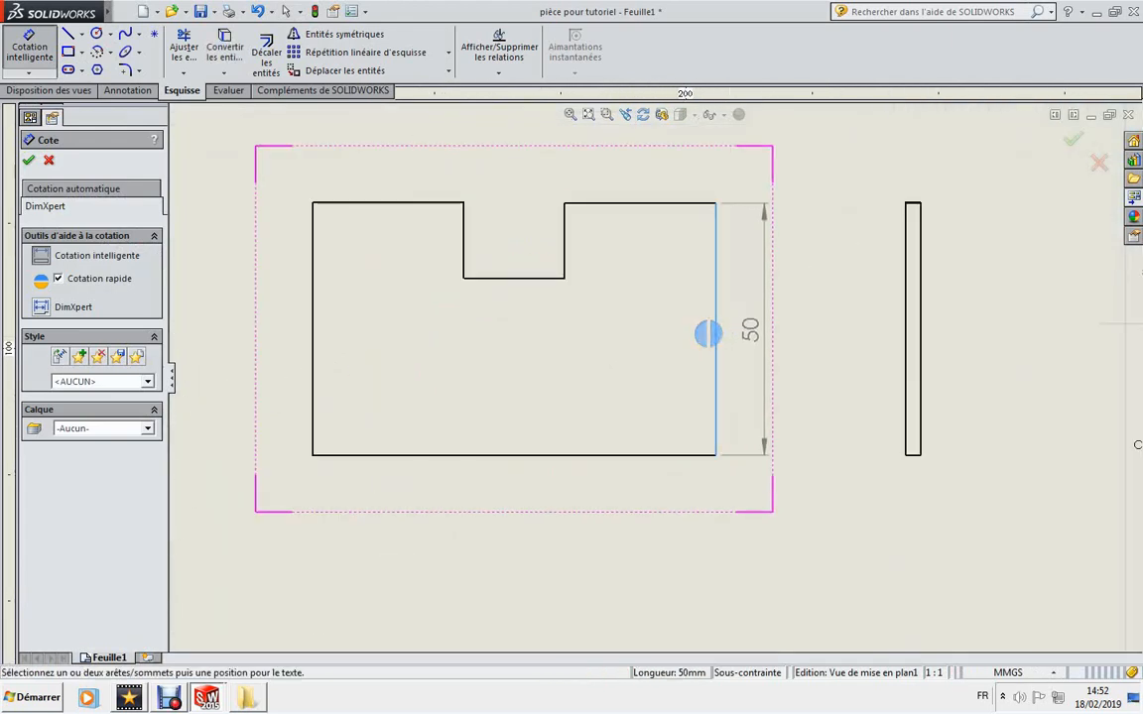
pyautogui.click(749, 331)
pyautogui.click(498, 455)
pyautogui.click(504, 488)
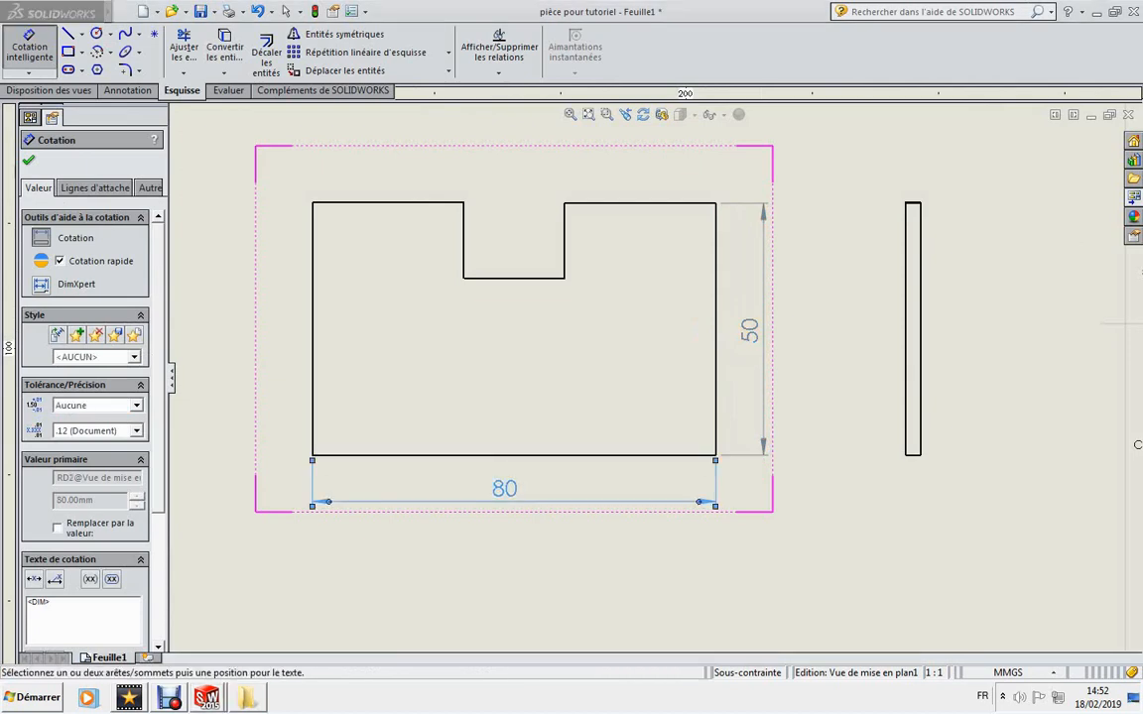
# Dimension the two upper edges on either side of the notch in the front view, placing the dimensions above them.
pyautogui.click(392, 203)
pyautogui.click(391, 207)
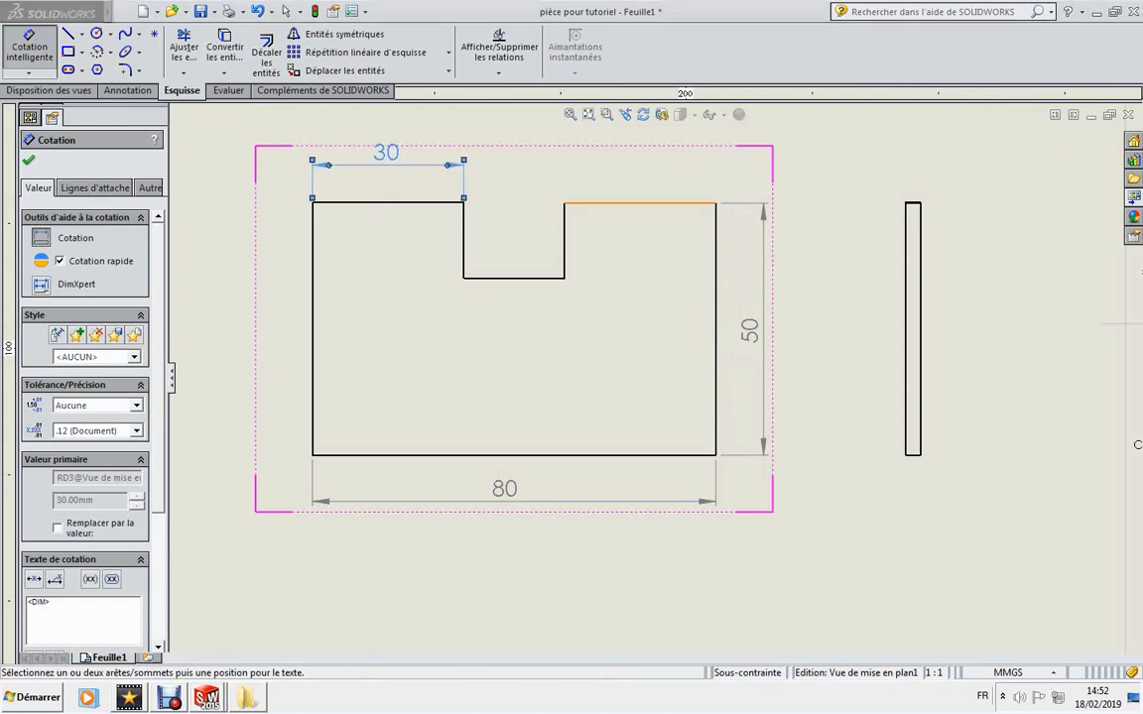
pyautogui.click(642, 204)
pyautogui.click(641, 166)
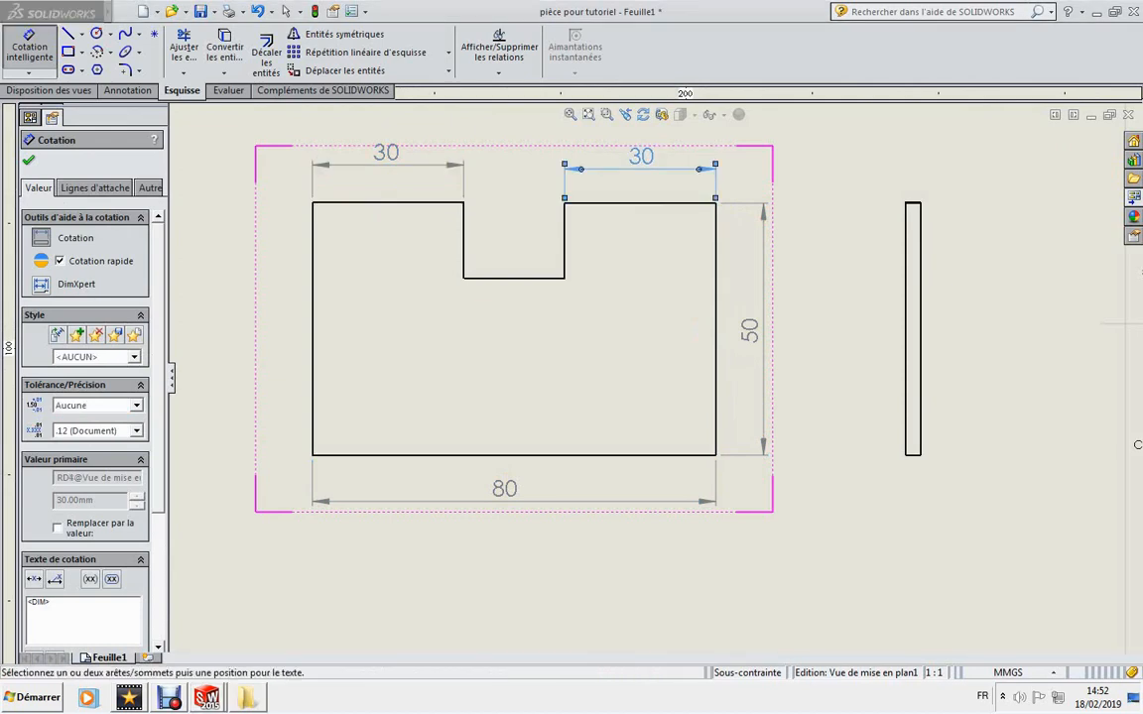
# Dimension the plate's thickness above the side view and finish dimensioning.
pyautogui.click(911, 204)
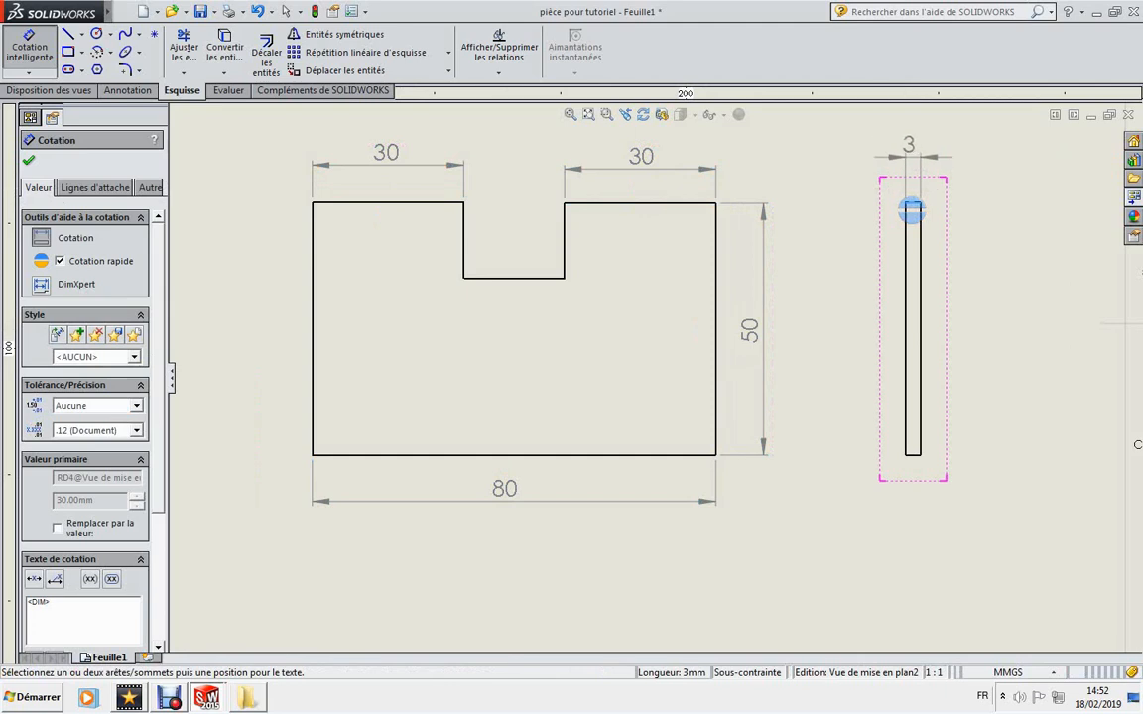
pyautogui.click(912, 146)
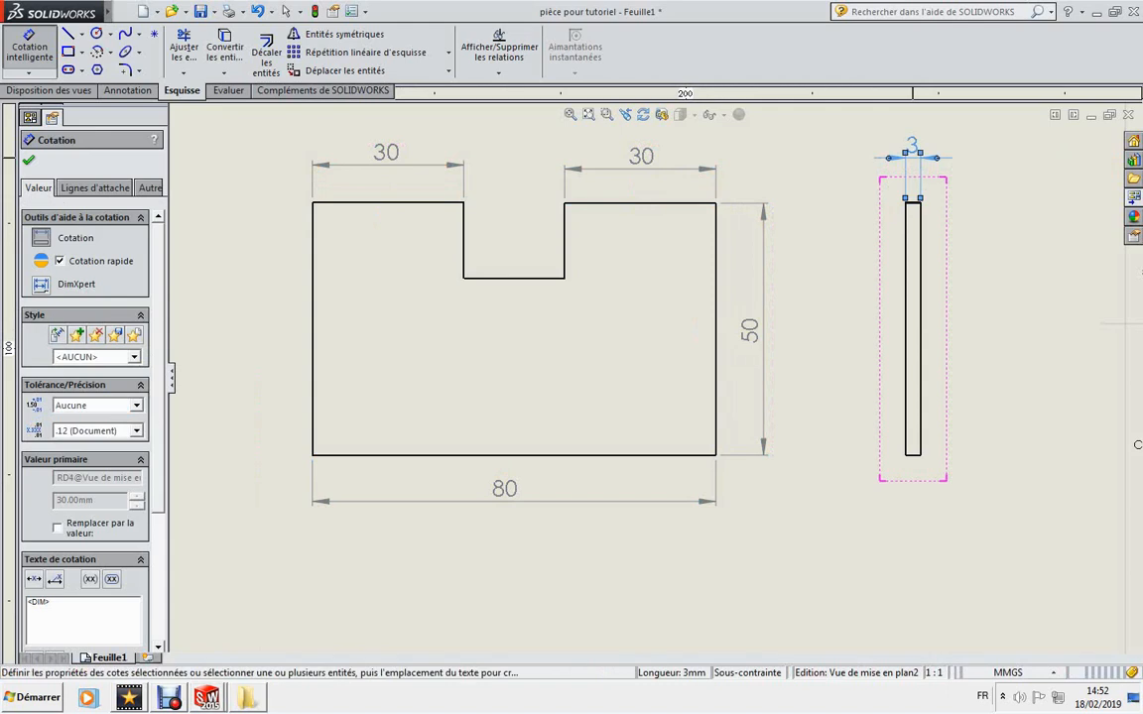
pyautogui.press('f')
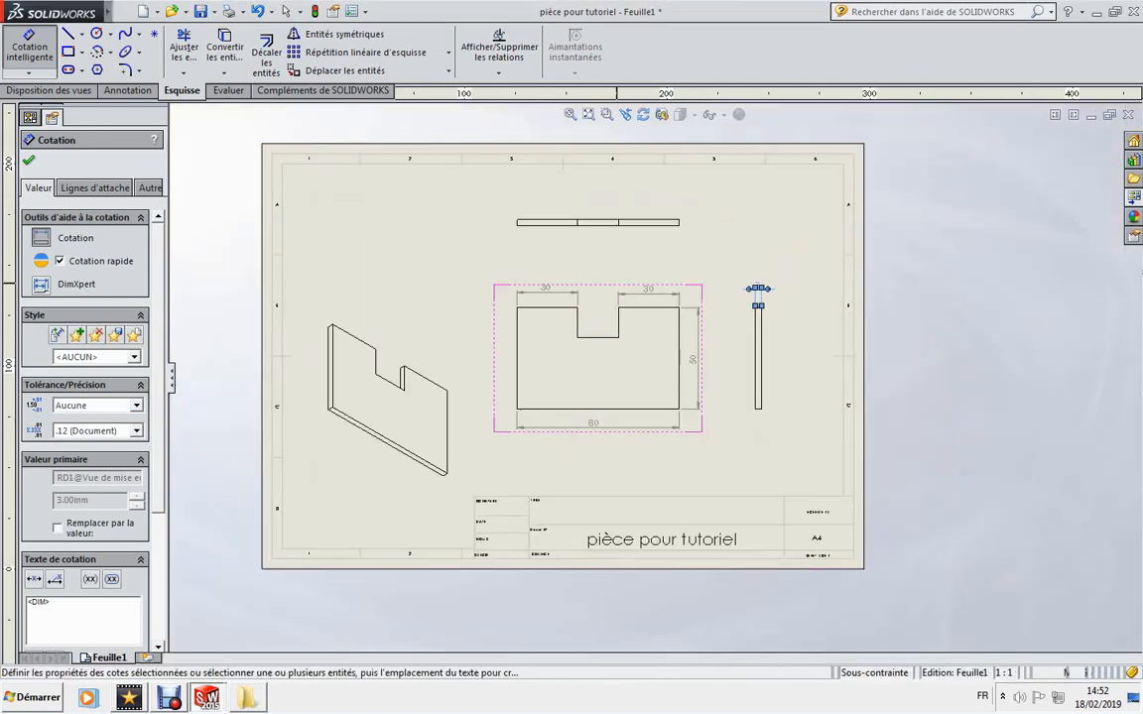
pyautogui.click(783, 469)
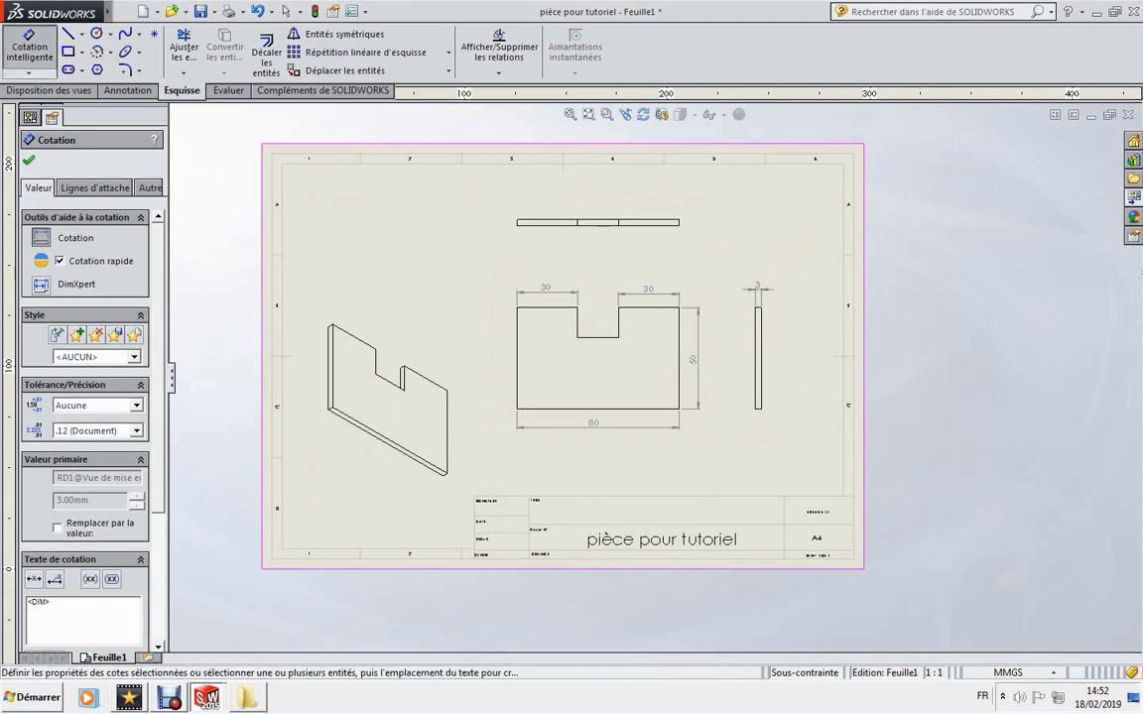
pyautogui.click(29, 45)
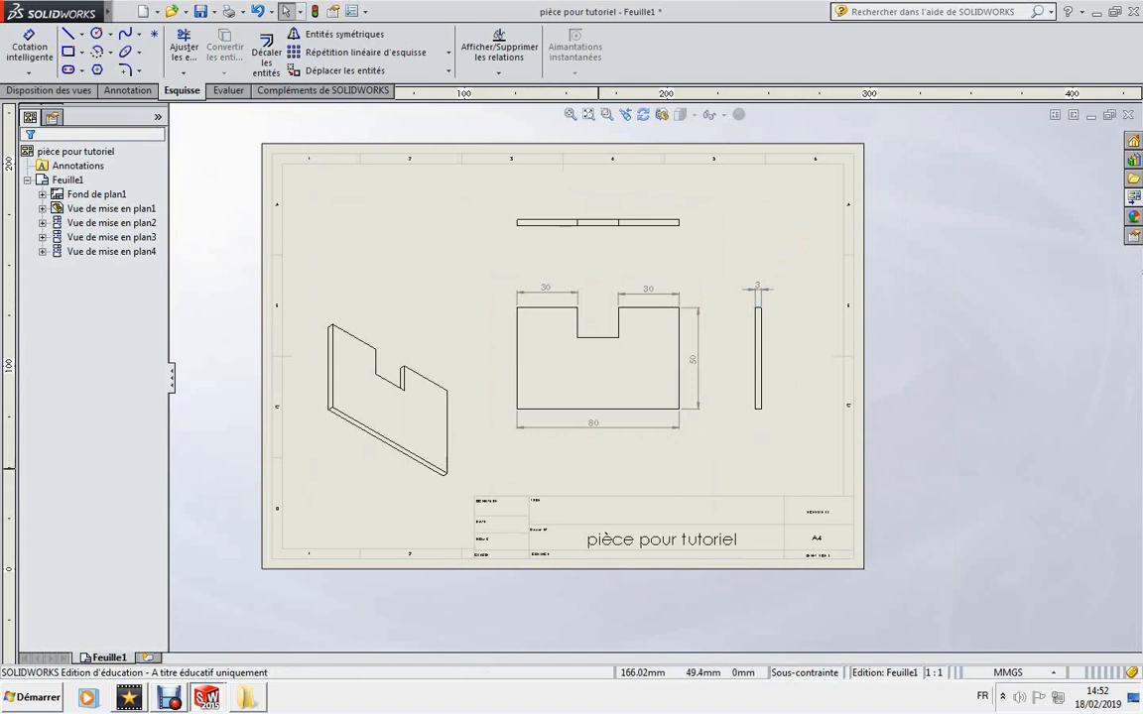
# Open the sheet format for editing and enter "Support" in the title block's TITRE field.
pyautogui.rightClick(598, 463)
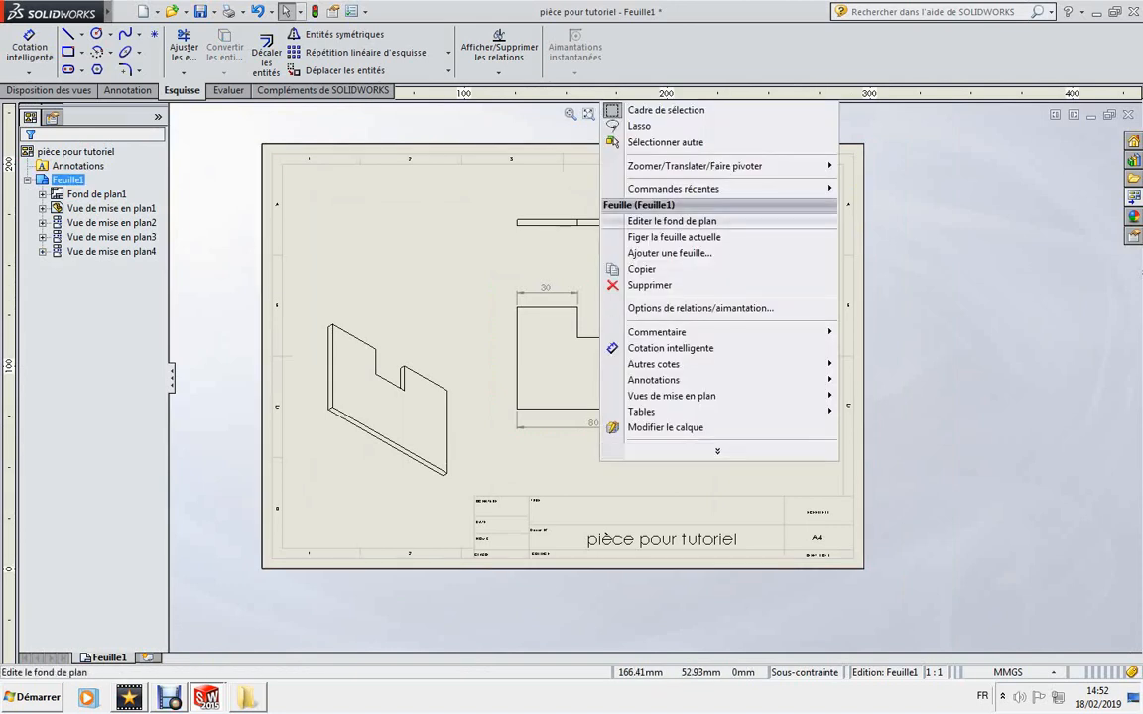
pyautogui.click(672, 221)
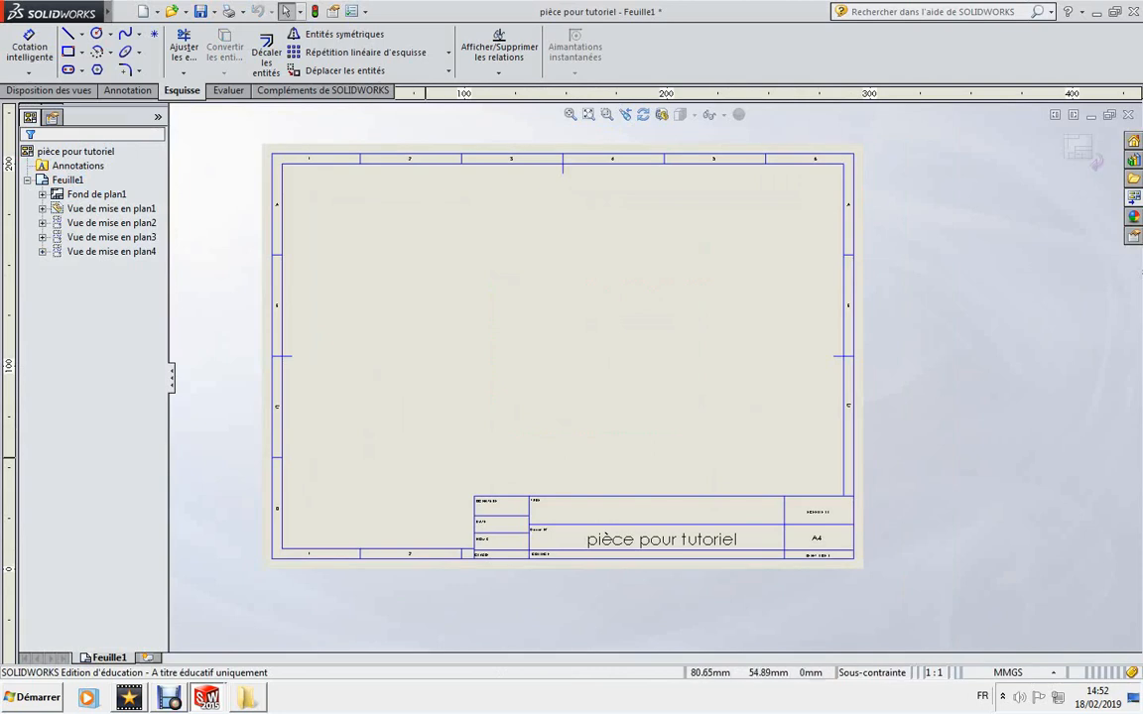
pyautogui.scroll(-1, 655, 556)
pyautogui.scroll(-2, 651, 588)
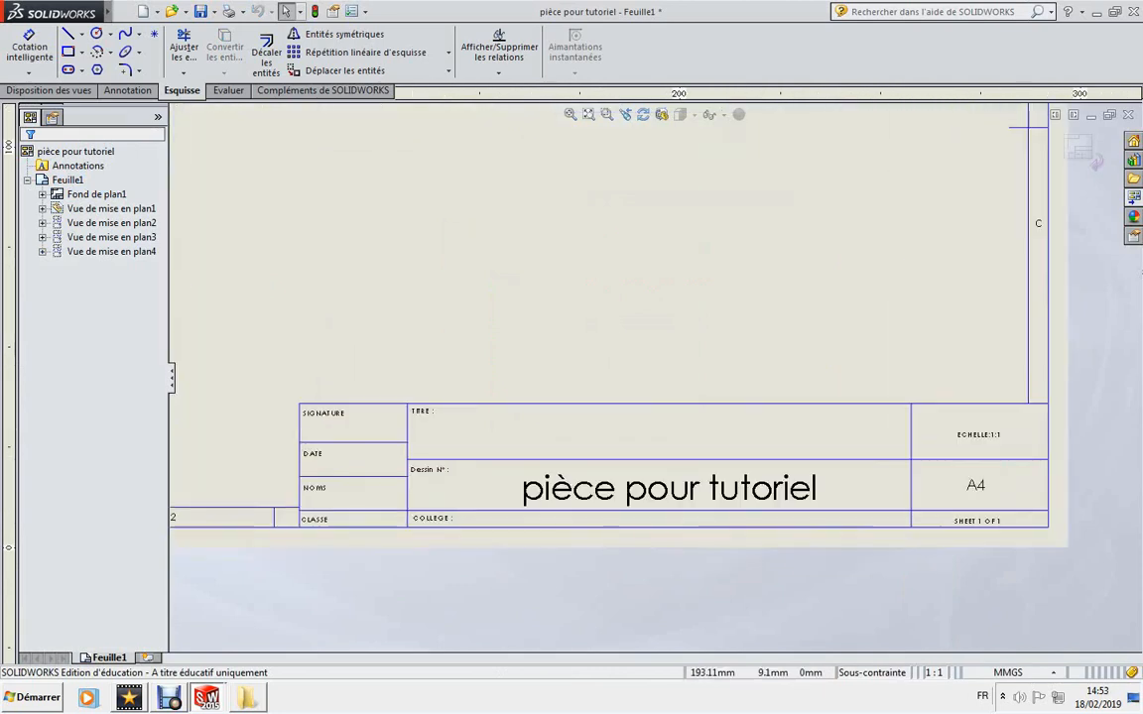
pyautogui.scroll(-1, 652, 589)
pyautogui.scroll(-1, 652, 583)
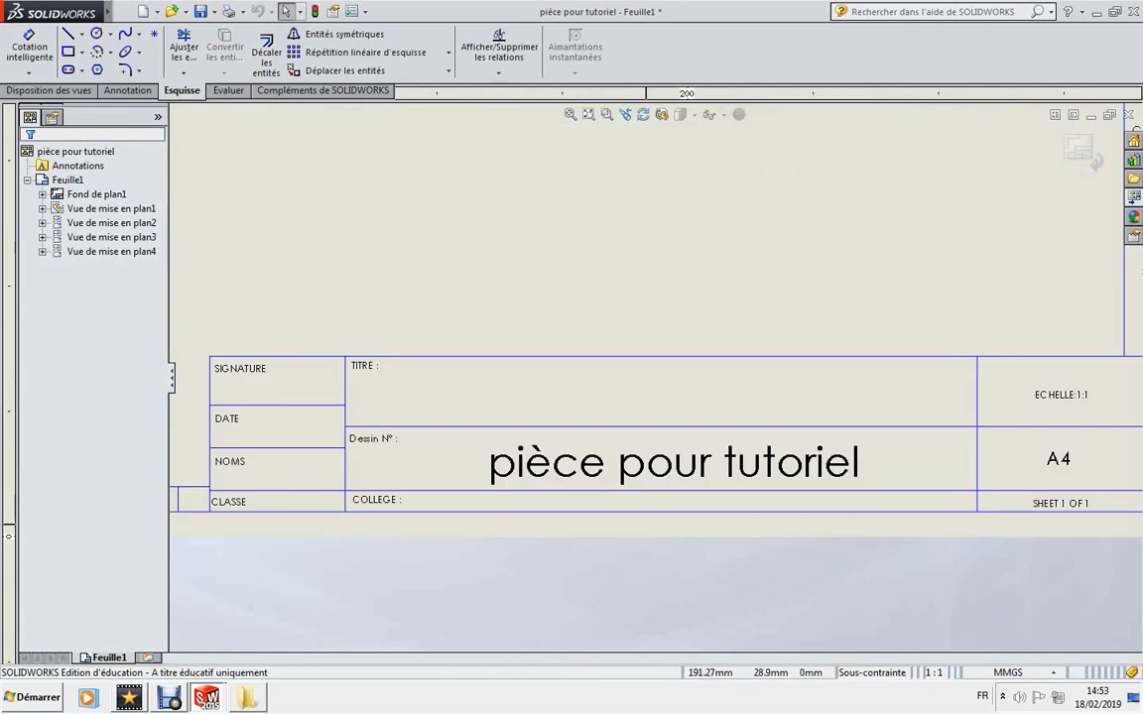
pyautogui.doubleClick(653, 399)
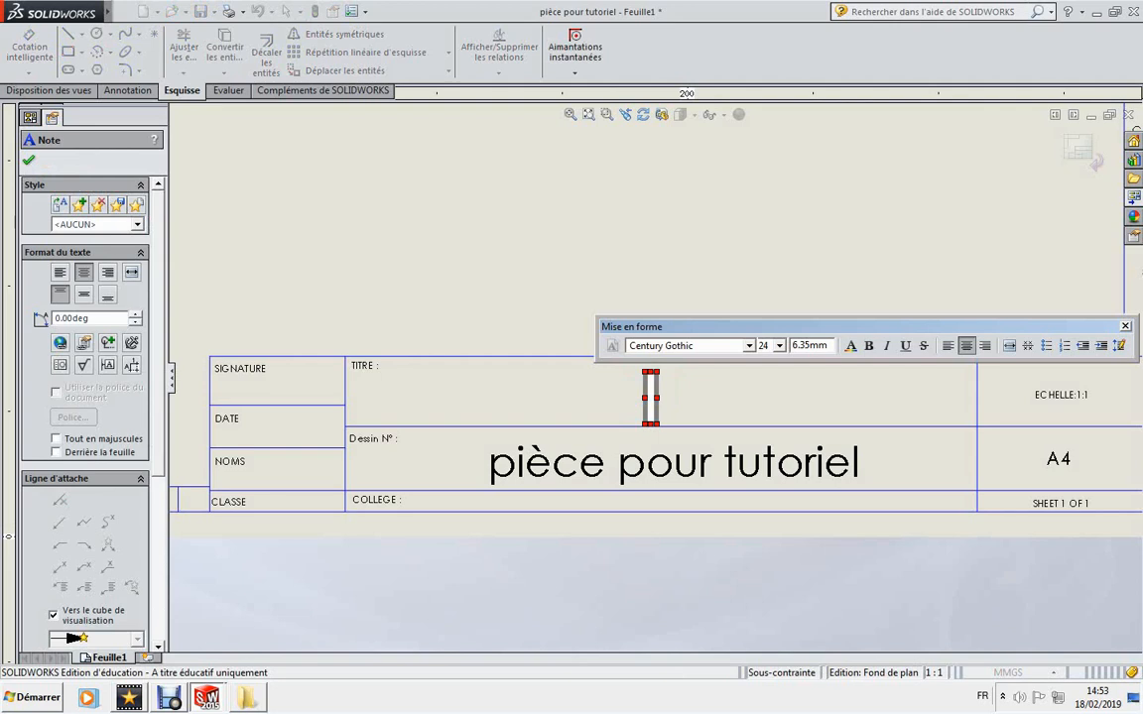
pyautogui.write('Support')
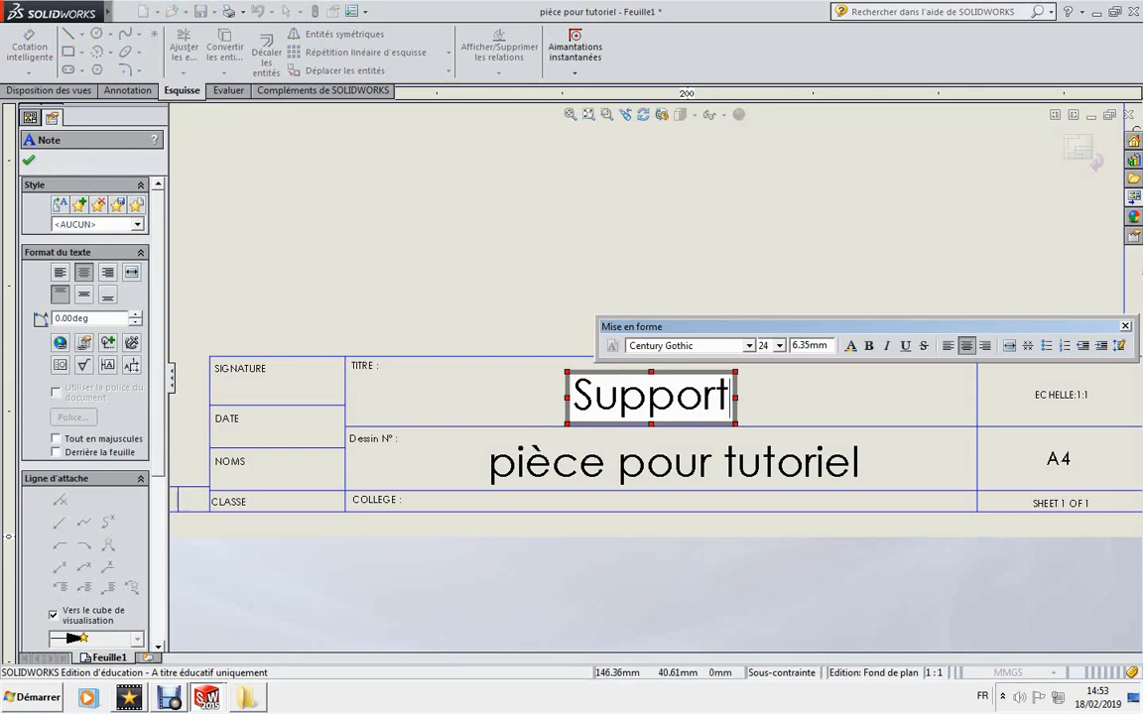
pyautogui.click(304, 425)
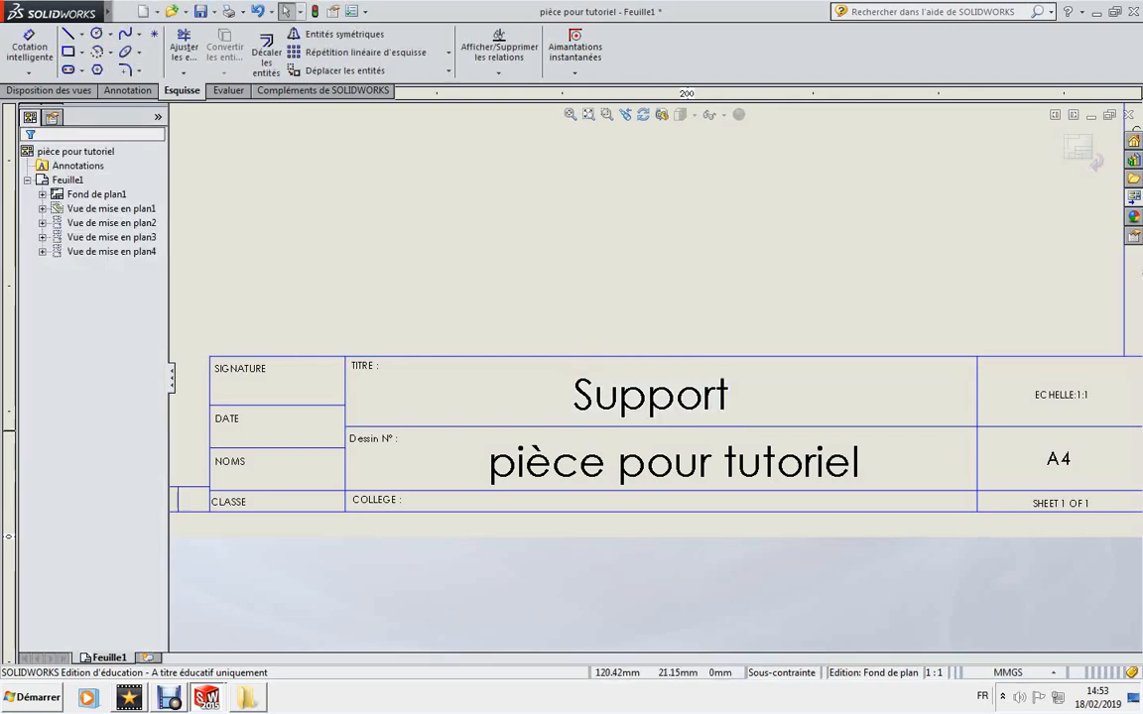
# Extend the title block's DATE note to read "DATE : 20 février".
pyautogui.click(234, 418)
pyautogui.doubleClick(228, 418)
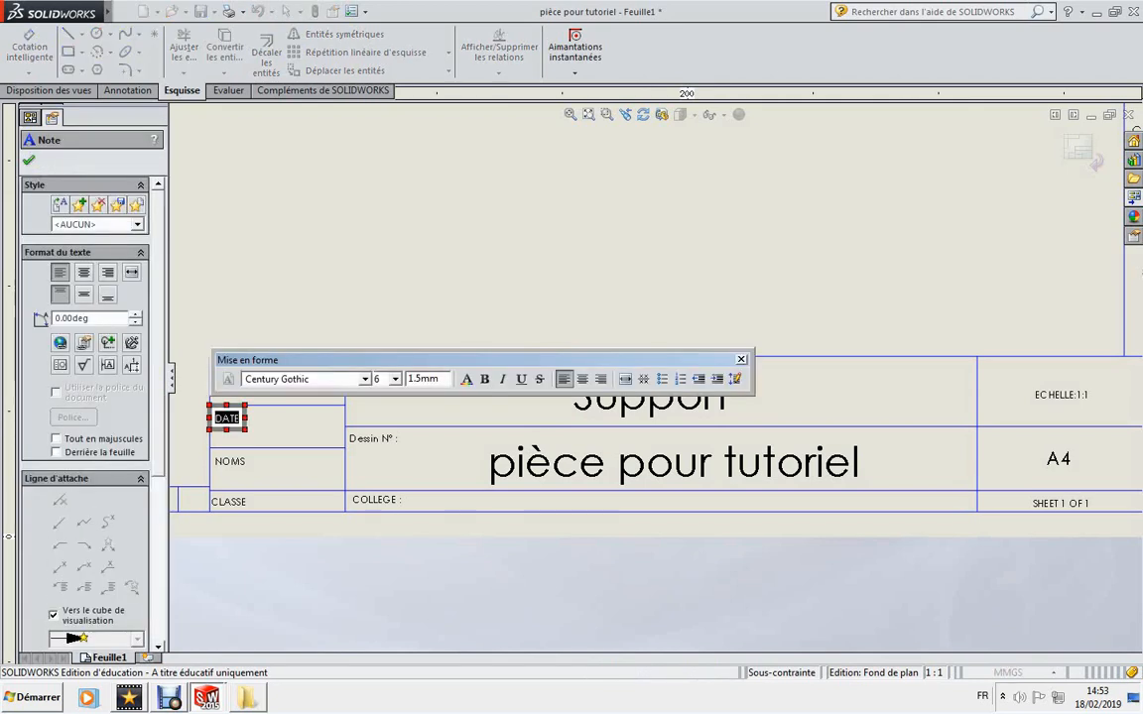
pyautogui.press('Right')
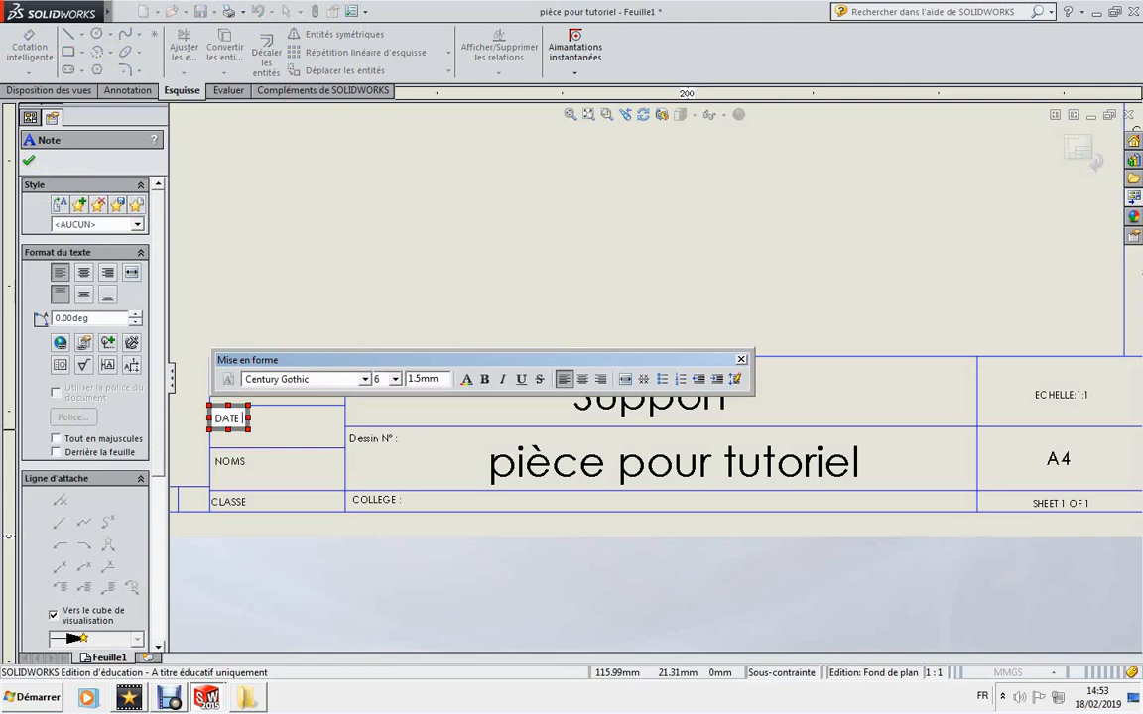
pyautogui.write(': 20 février')
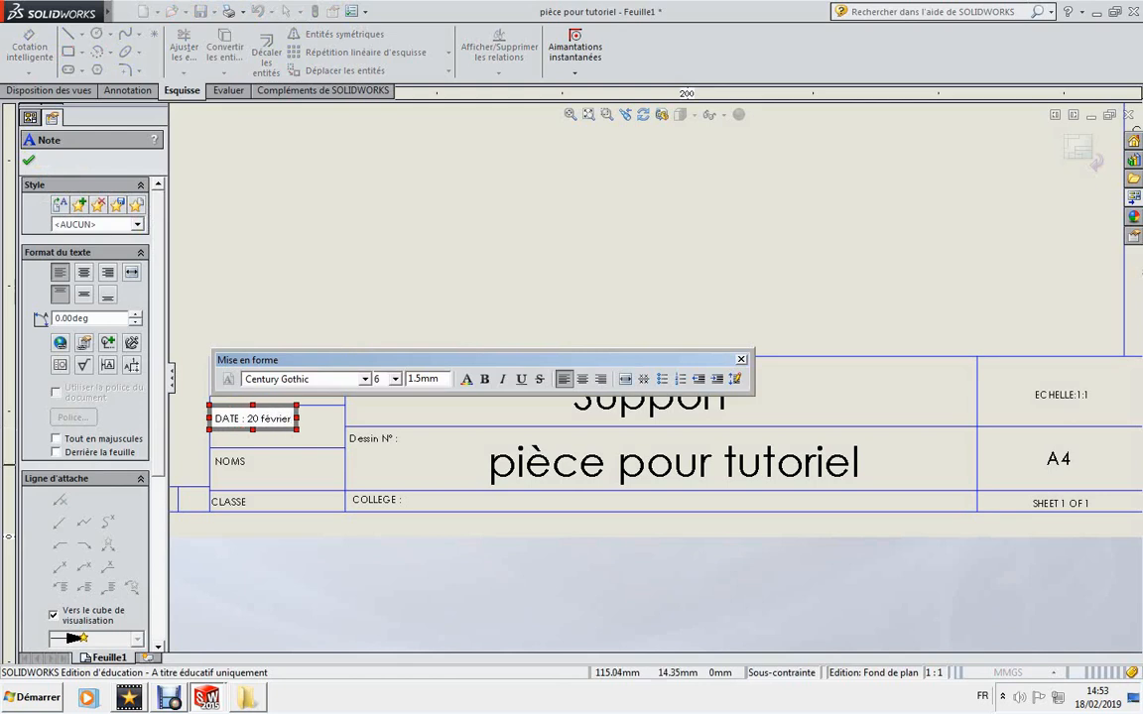
pyautogui.click(260, 464)
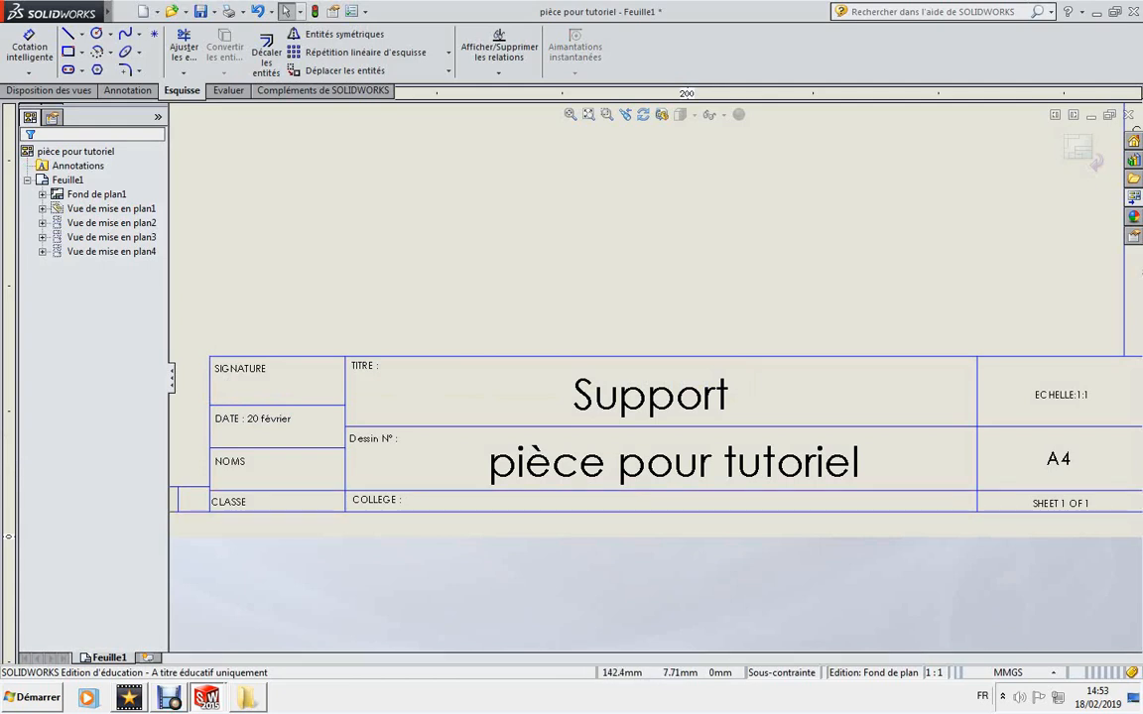
# Extend the title block's COLLEGE note to read "COLLEGE : Jean Rostand".
pyautogui.doubleClick(375, 499)
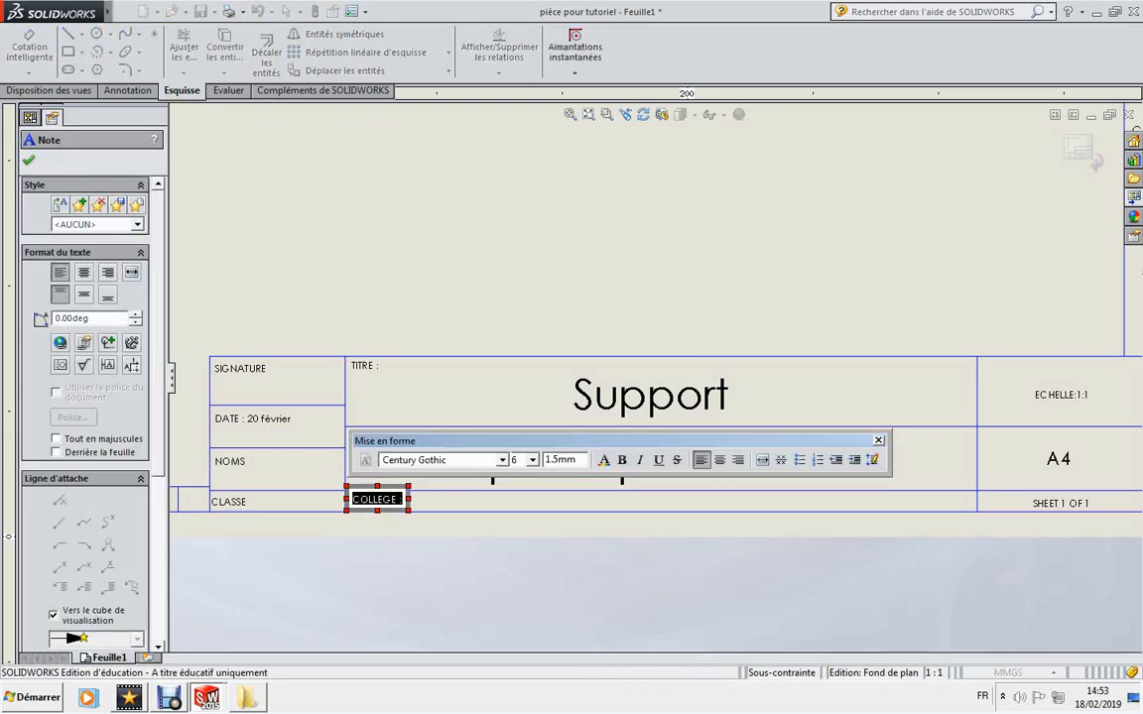
pyautogui.click(404, 499)
pyautogui.write('Jean Ro')
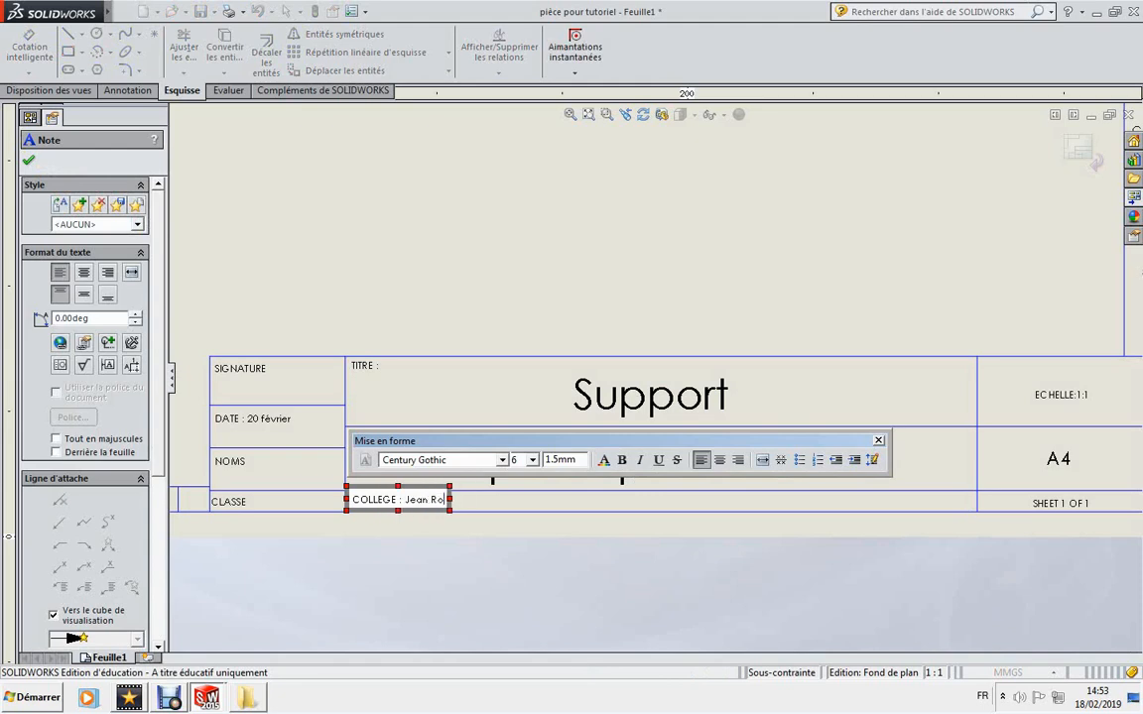
pyautogui.write('stand')
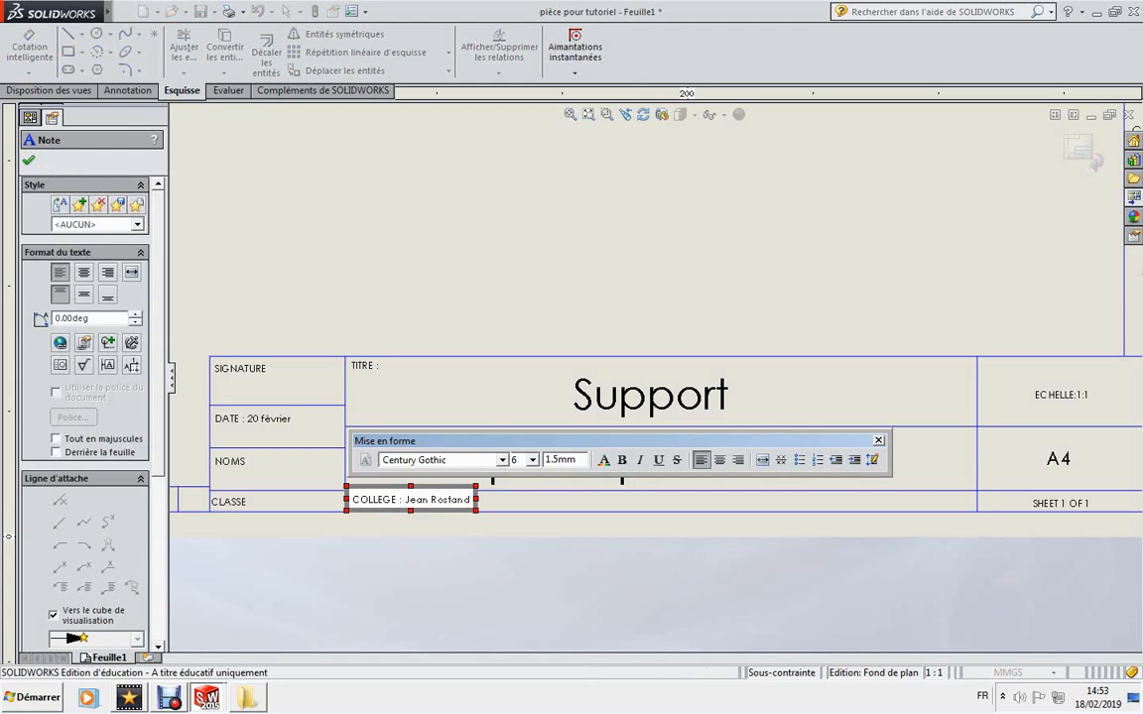
pyautogui.click(29, 159)
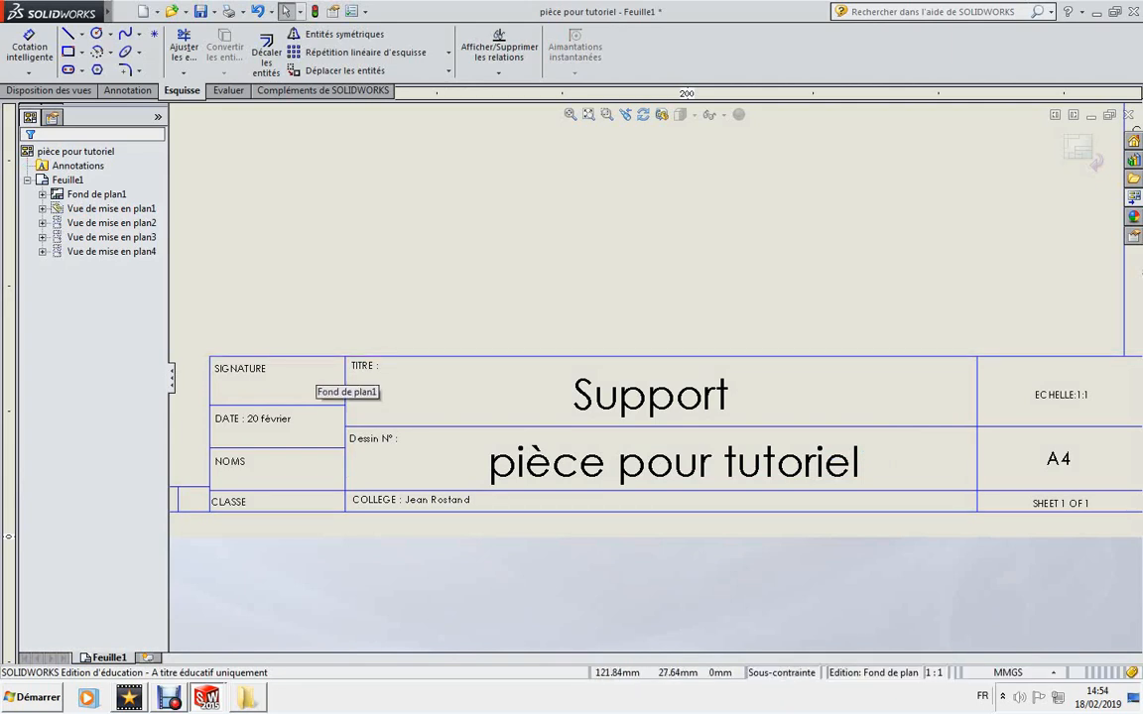
# Leave the sheet format and return to editing the drawing sheet with its views.
pyautogui.scroll(6, 684, 208)
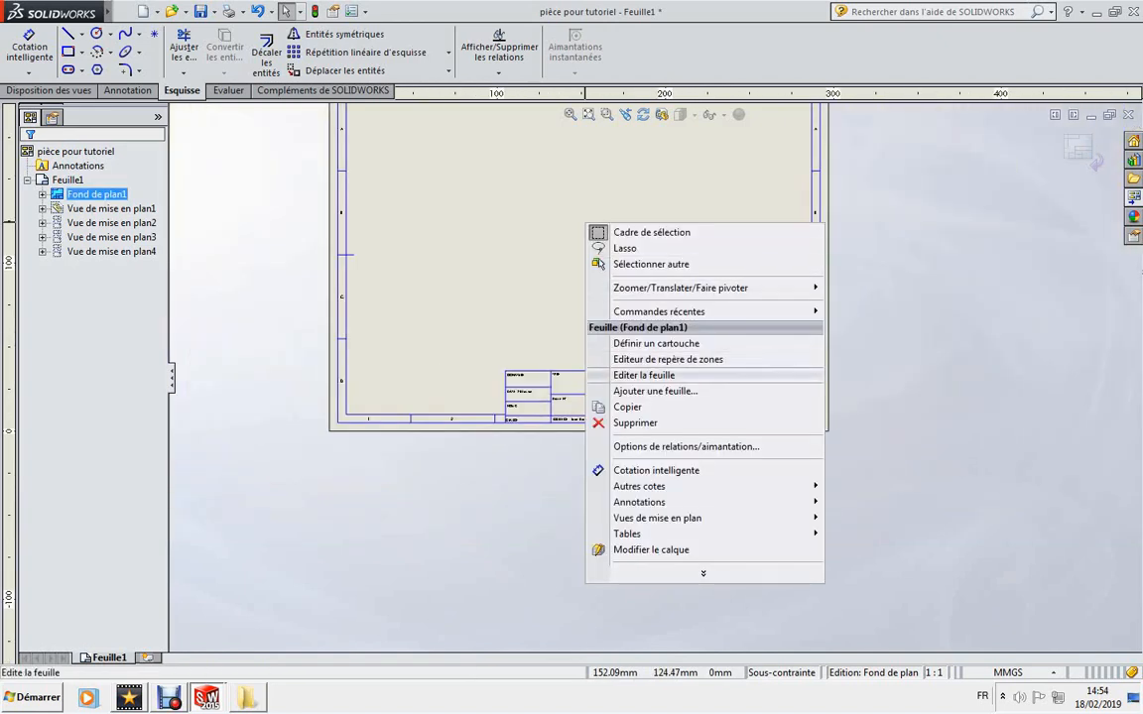
pyautogui.click(643, 375)
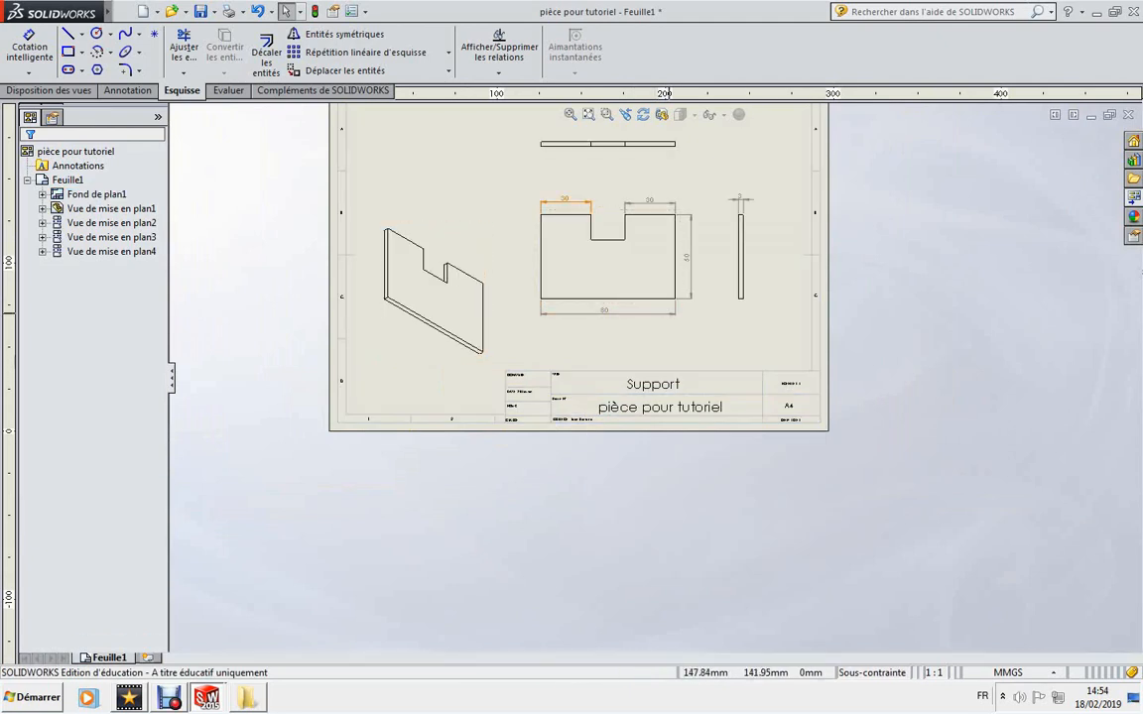
pyautogui.scroll(-1, 848, 182)
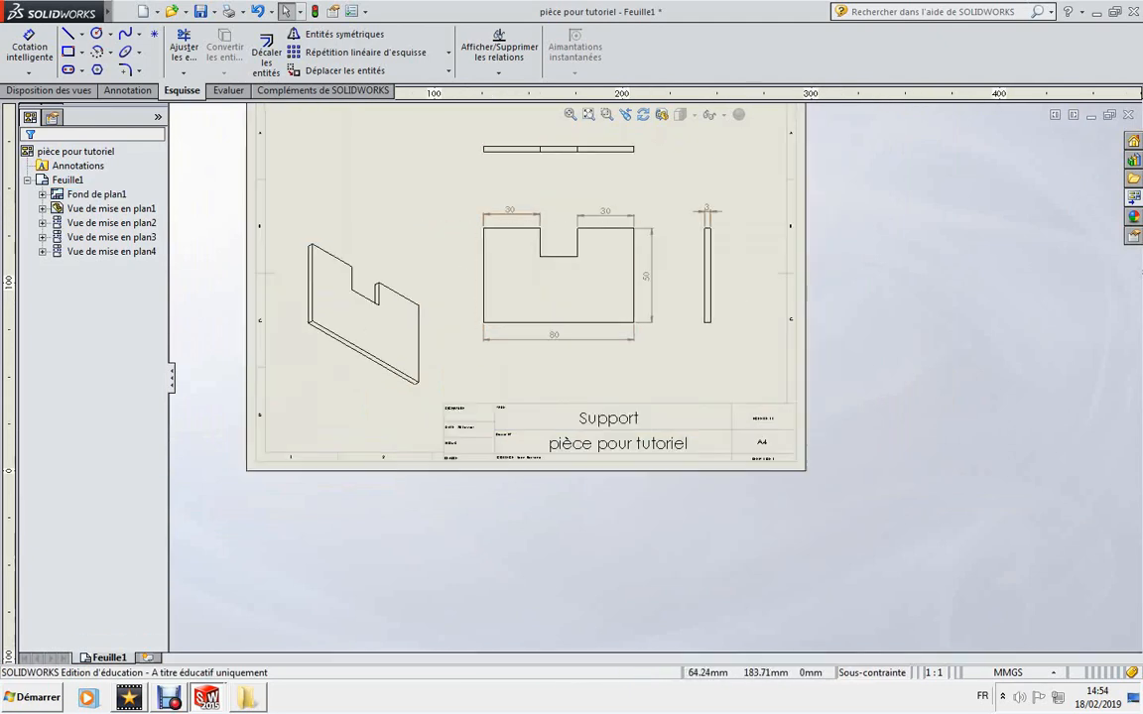
# Save the drawing as "pièce pour tutoriel.SLDDRW" in the Documents library.
pyautogui.click(200, 12)
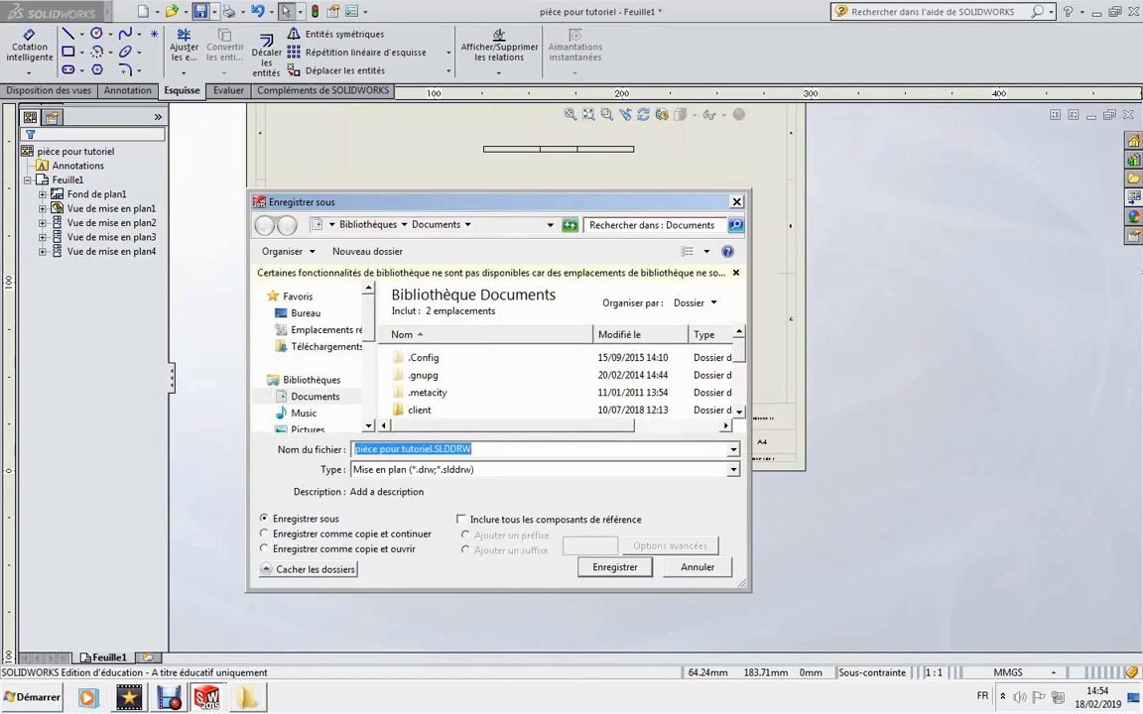
pyautogui.scroll(-3, 560, 381)
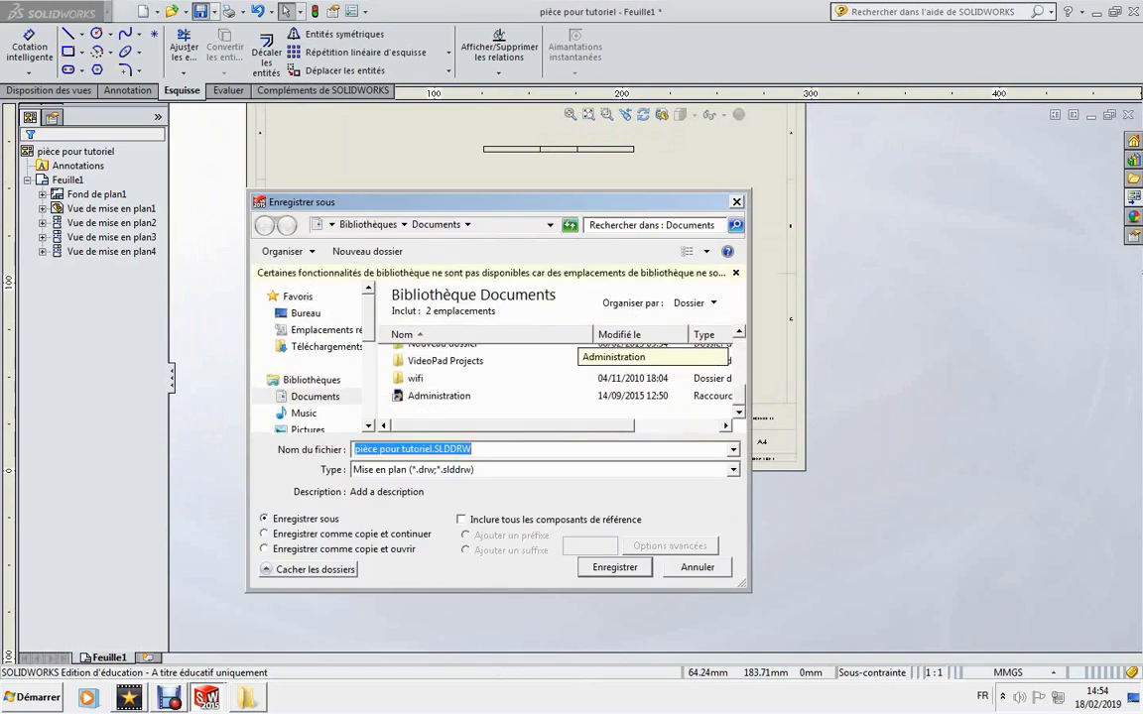
pyautogui.press('Return')
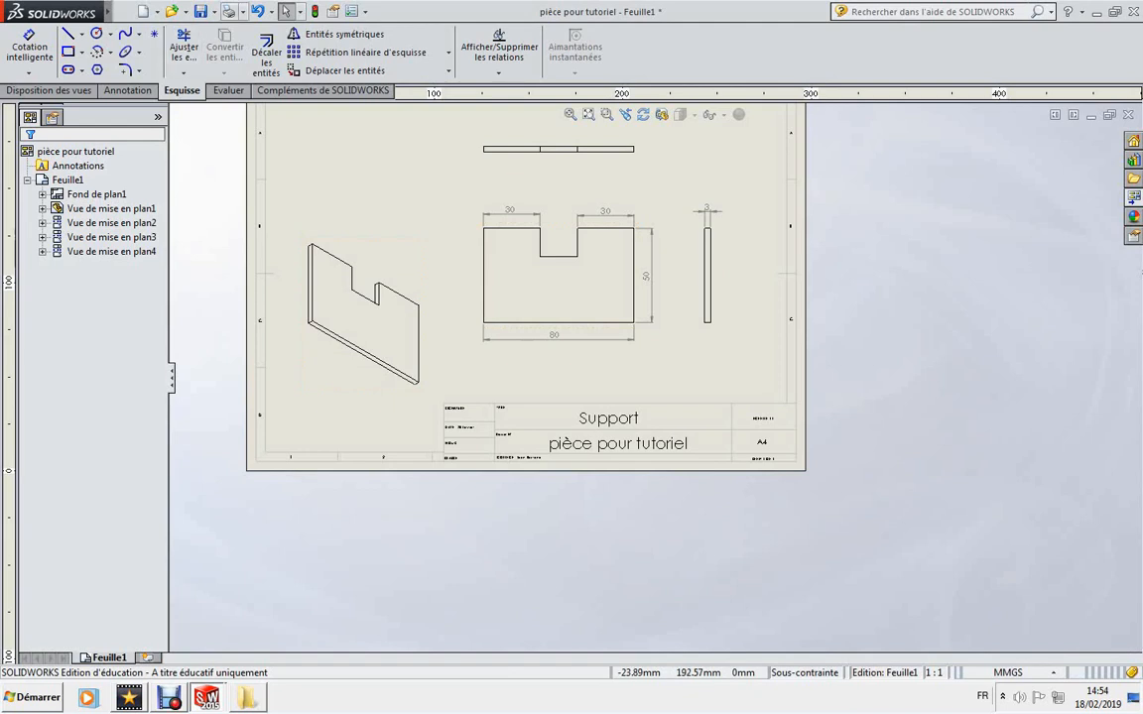
# Start printing the current sheet and choose the network printer \\srv-scribe\C11-MS510.
pyautogui.click(229, 11)
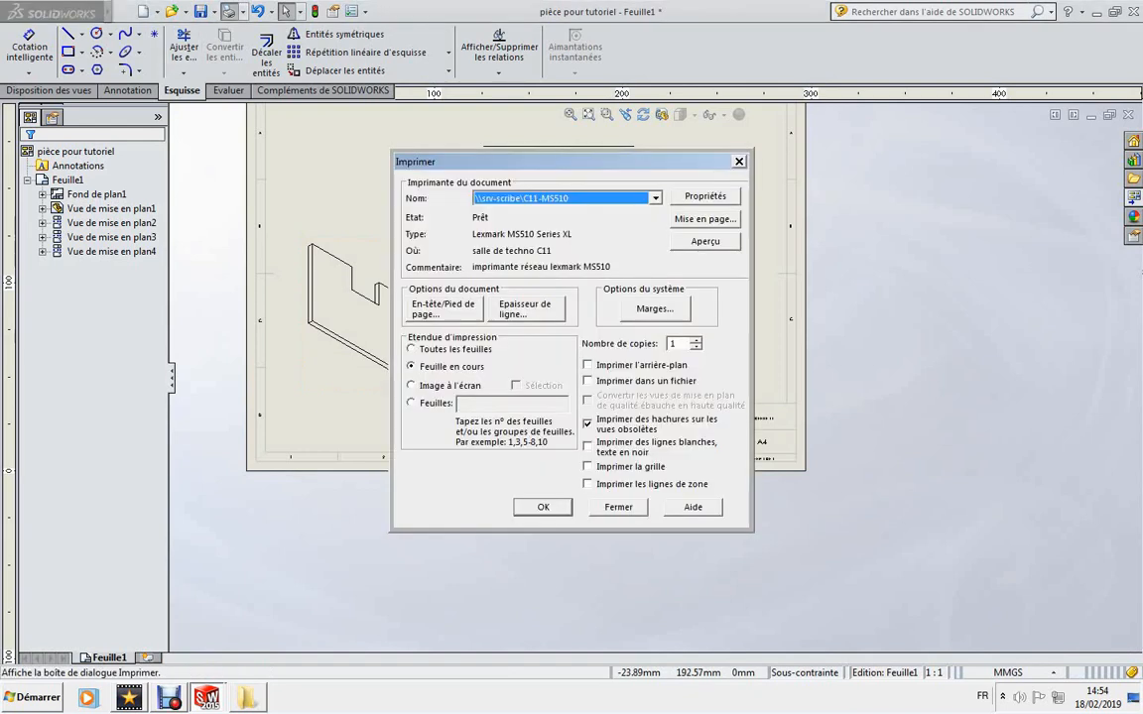
pyautogui.click(655, 198)
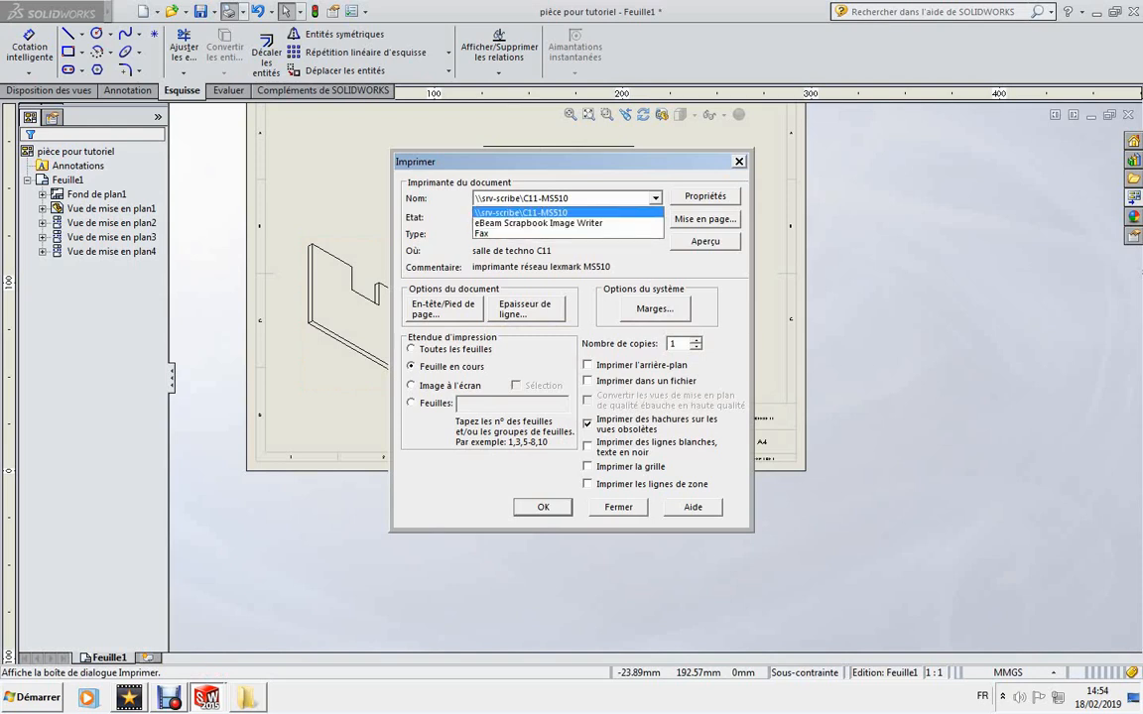
pyautogui.click(556, 212)
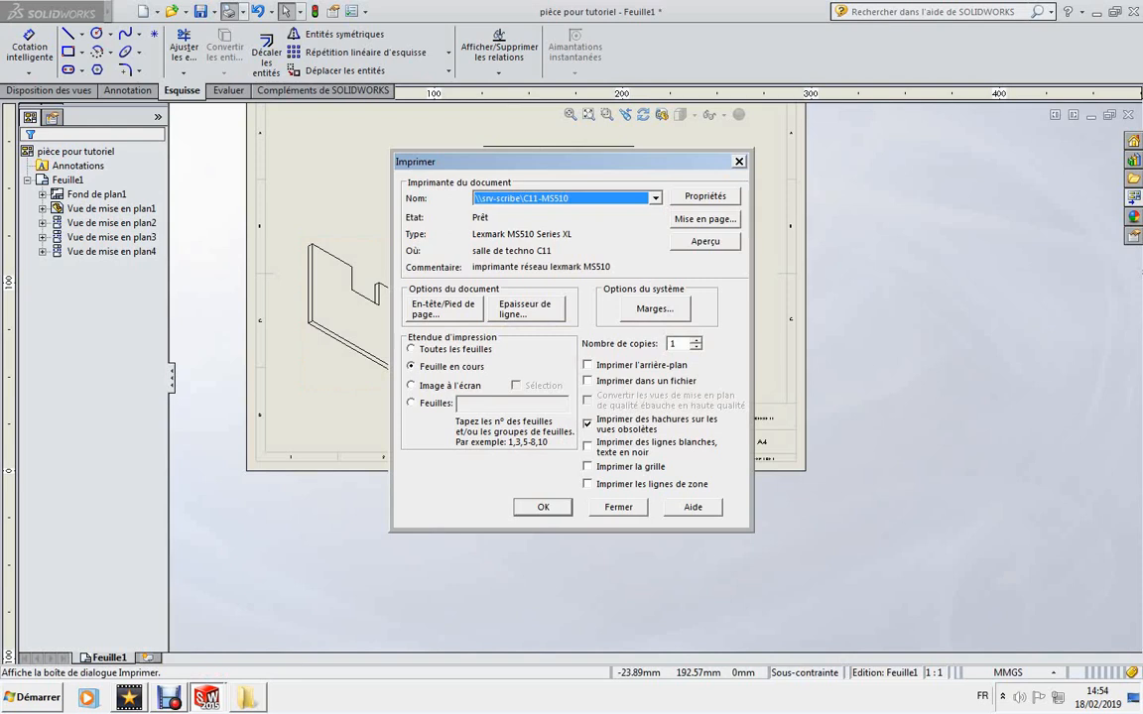
# In the print page setup, set the orientation to portrait and the scale to 99%.
pyautogui.click(705, 219)
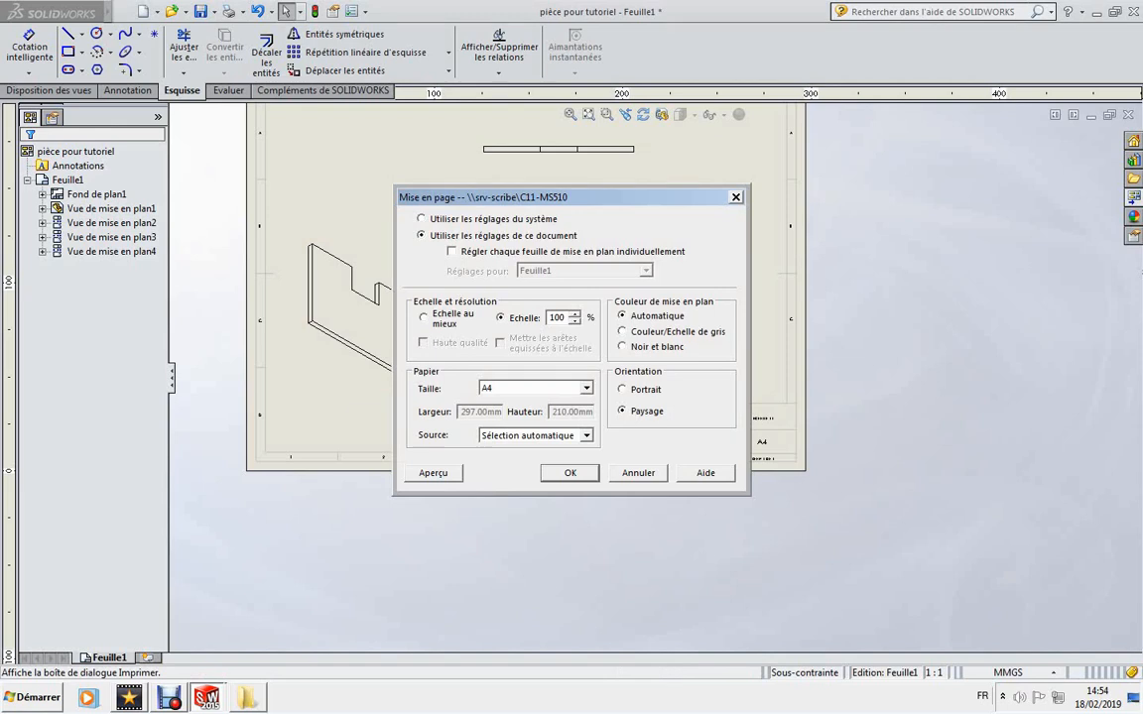
pyautogui.moveTo(556, 197)
pyautogui.mouseDown()
pyautogui.moveTo(916, 309)
pyautogui.moveTo(960, 274)
pyautogui.mouseUp()
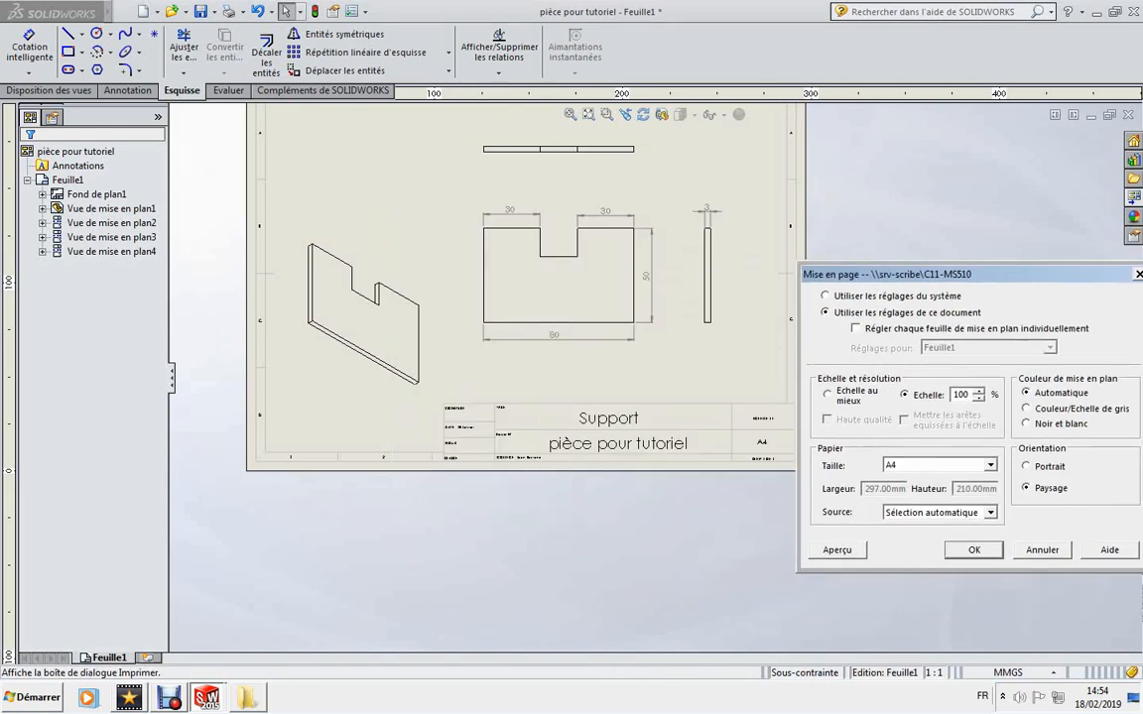
pyautogui.click(1027, 466)
pyautogui.click(979, 398)
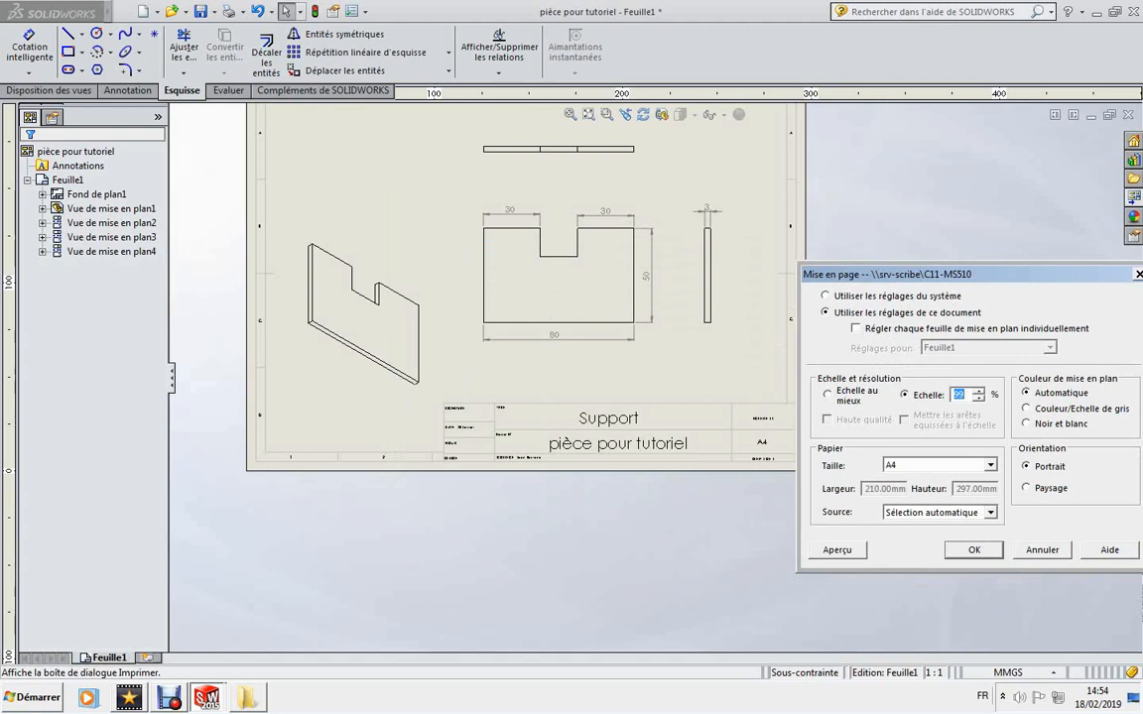